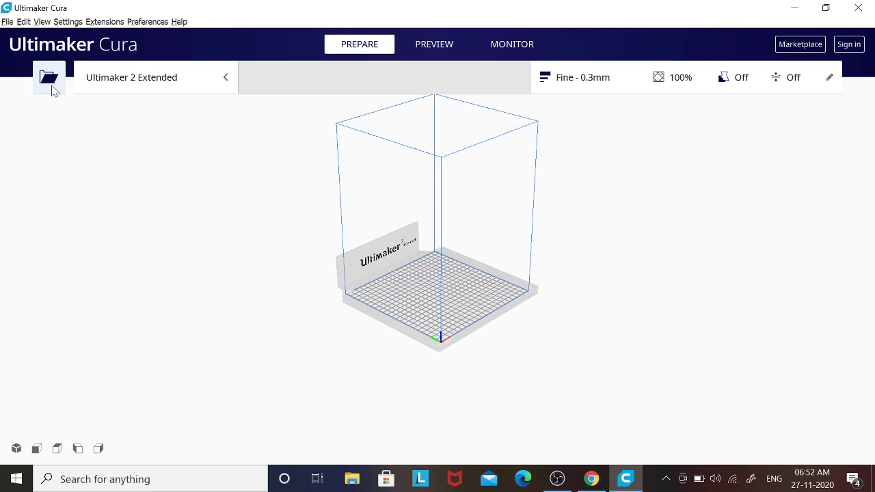
# Bring up the Open file(s) dialog while the Ultimaker 2 Extended build plate is empty.
pyautogui.click(54, 89)
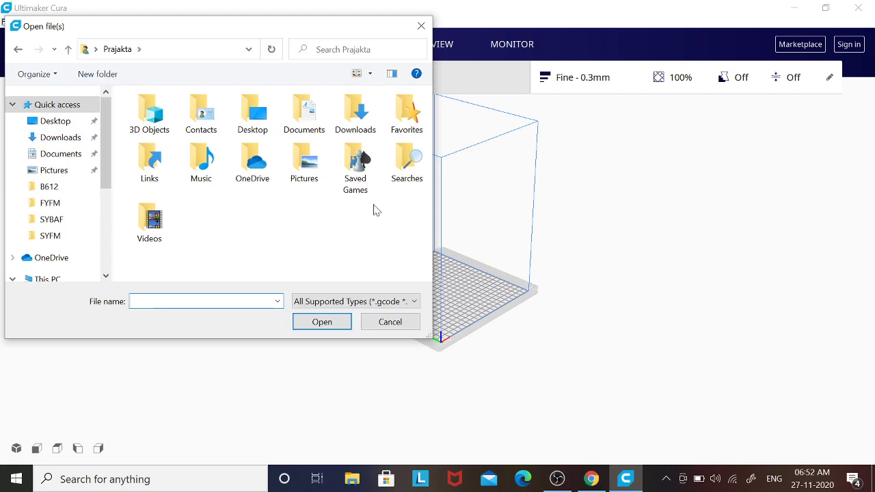
# Browse Desktop and This PC, keep All Supported Types, cancel, and return to Thingiverse results.
pyautogui.moveTo(289, 27); pyautogui.dragTo(478, 66)
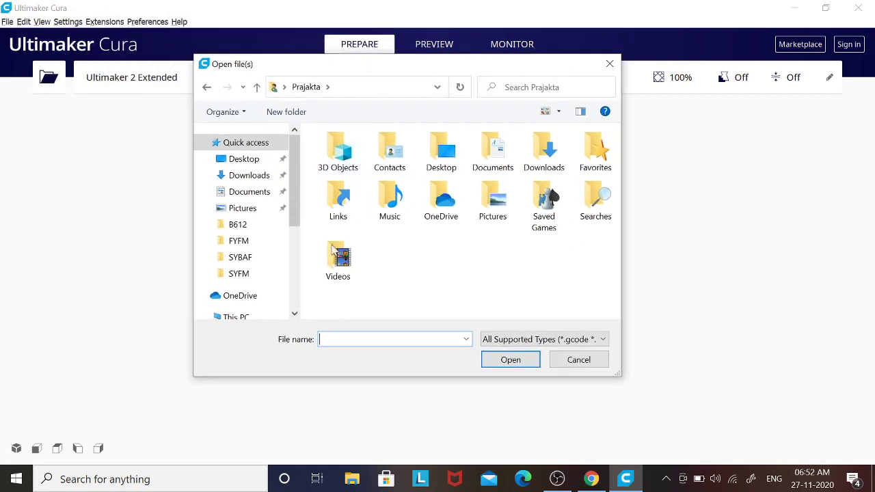
pyautogui.click(246, 159)
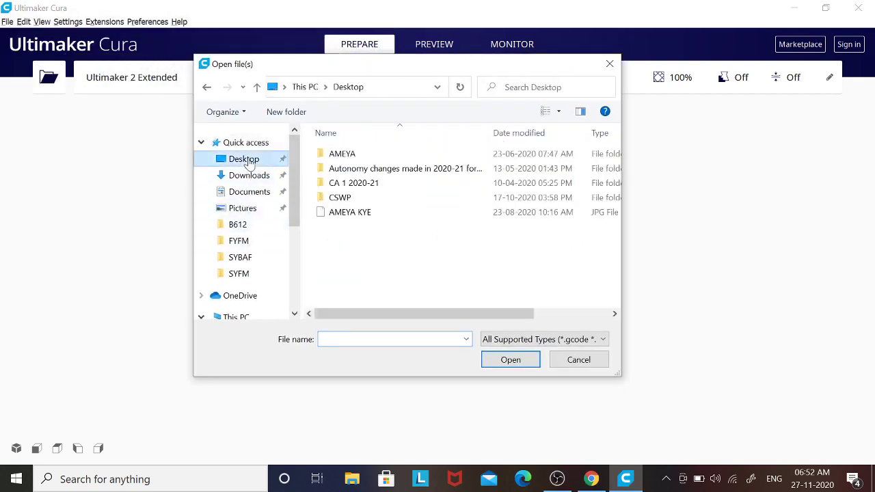
pyautogui.click(239, 316)
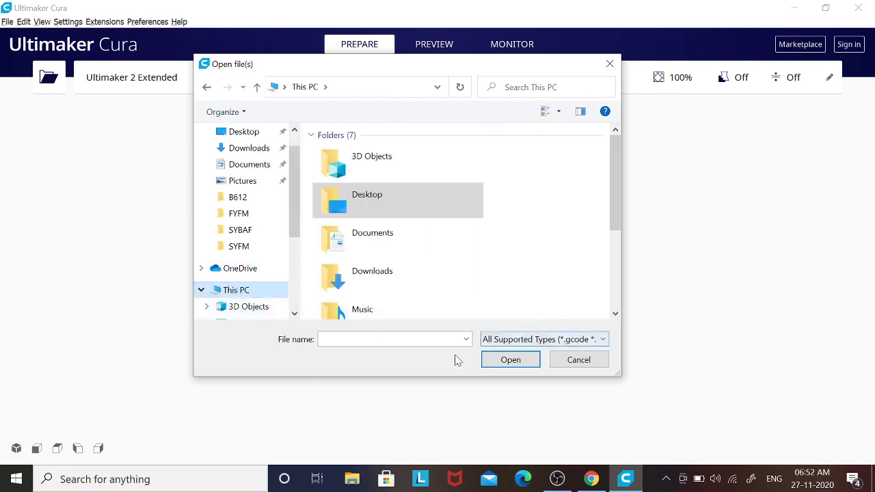
pyautogui.click(539, 341)
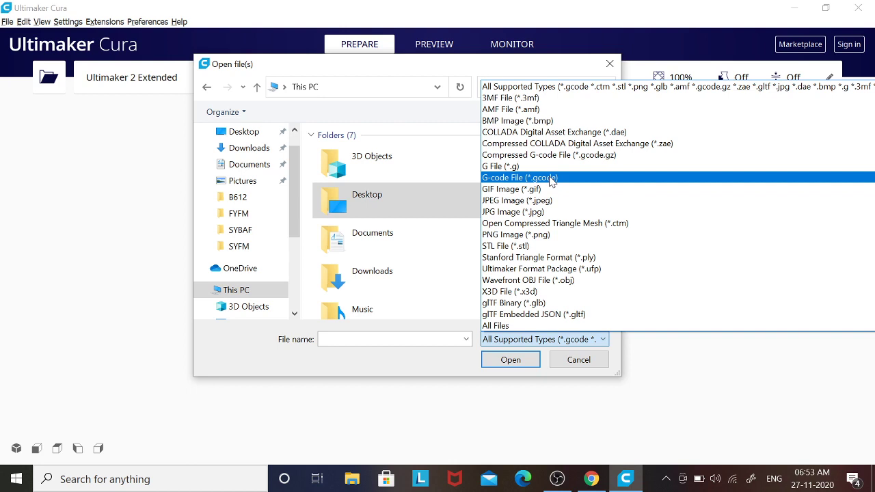
pyautogui.click(561, 341)
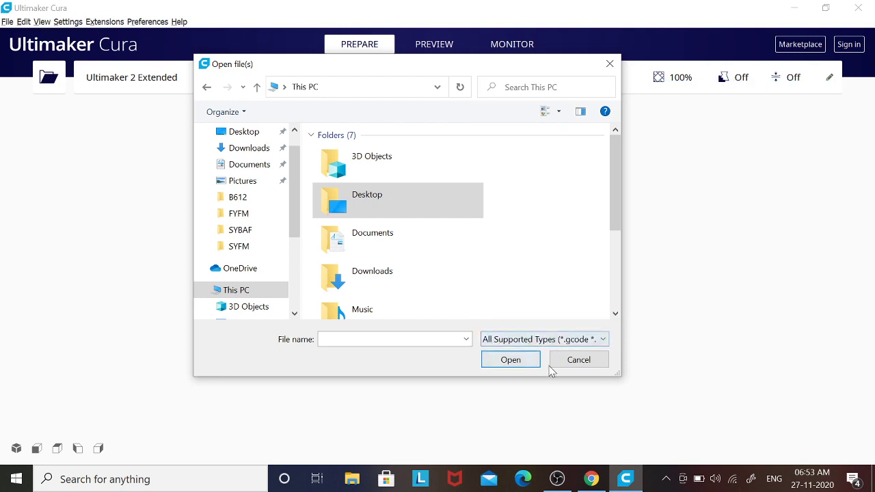
pyautogui.click(596, 360)
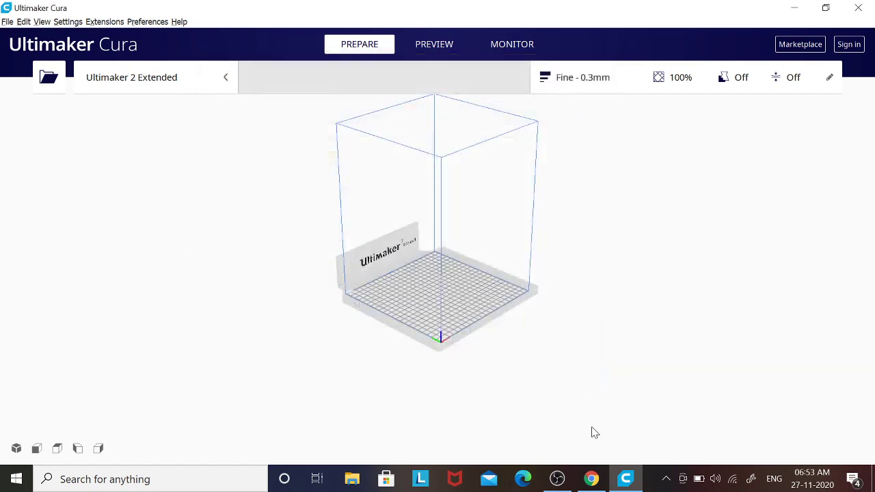
pyautogui.click(592, 480)
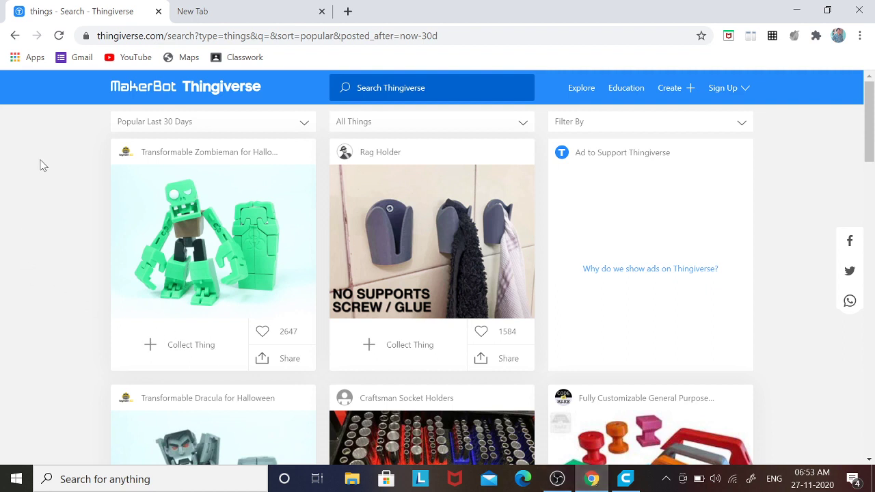
# Scroll the Thingiverse results and open the Fully Customizable General Purpose Handles thing.
pyautogui.scroll(-4, 41, 307)
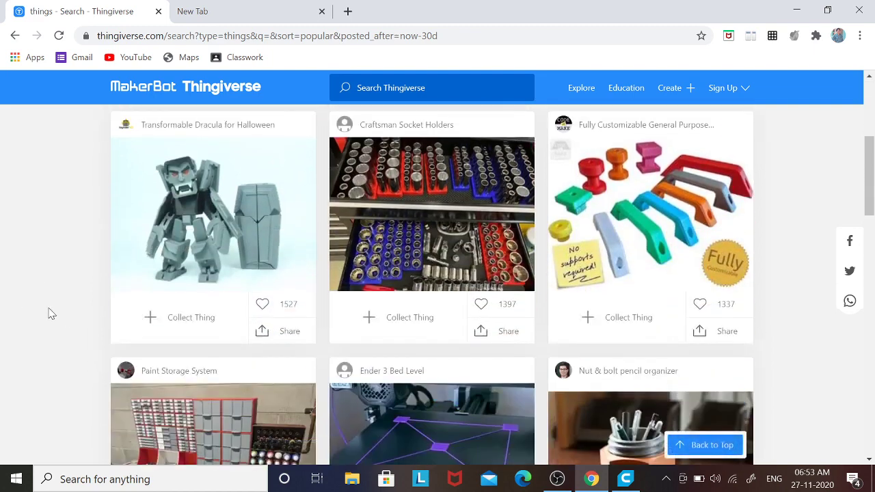
pyautogui.scroll(-1, 39, 322)
pyautogui.scroll(1, 39, 323)
pyautogui.click(628, 209)
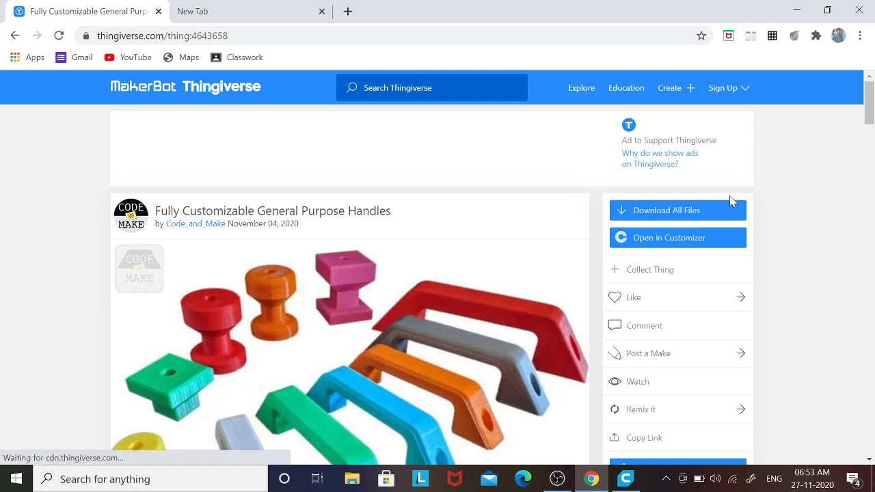
# Download all the handle files as a zip and show the download in its folder.
pyautogui.click(684, 209)
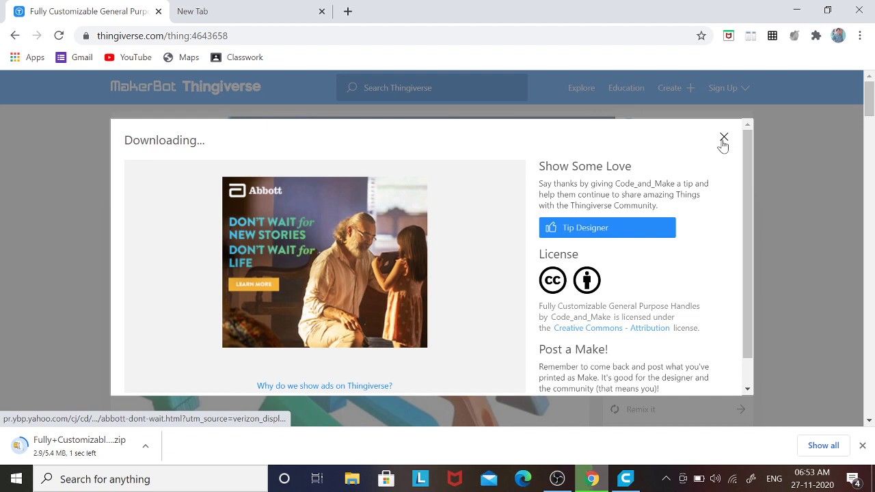
pyautogui.click(724, 140)
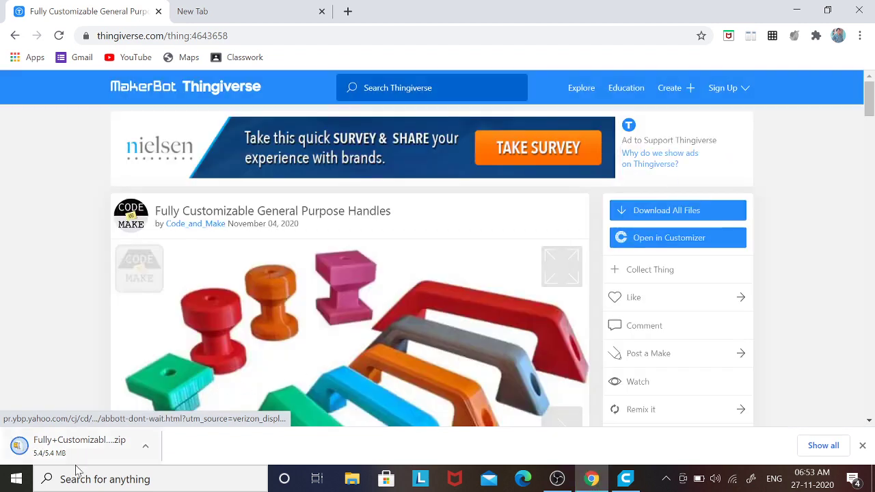
pyautogui.rightClick(78, 441)
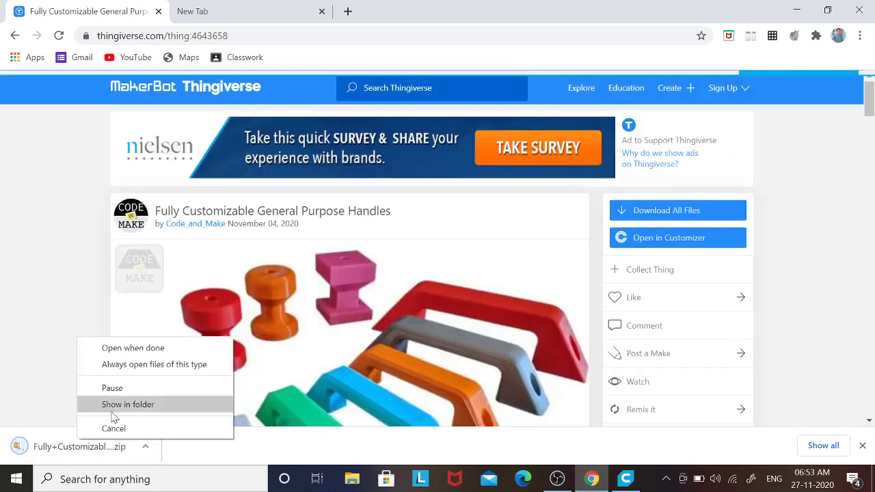
pyautogui.click(114, 410)
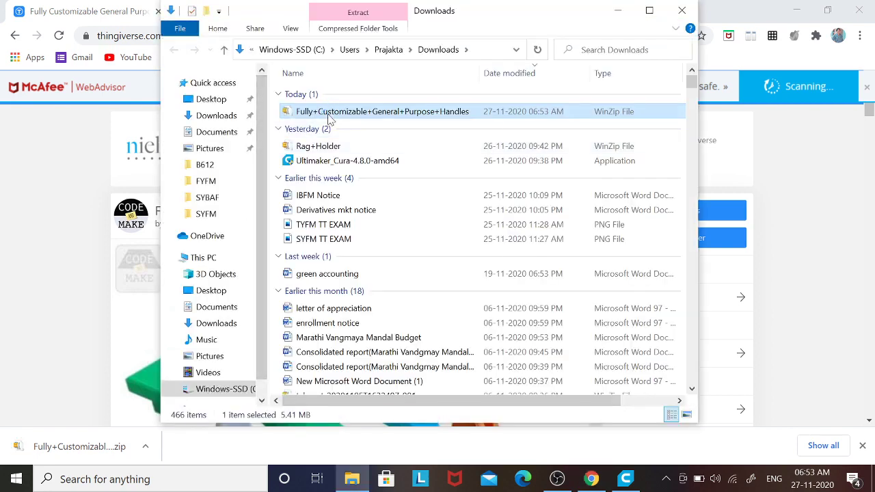
# Try opening the handles zip with WinZip, then cancel.
pyautogui.rightClick(329, 109)
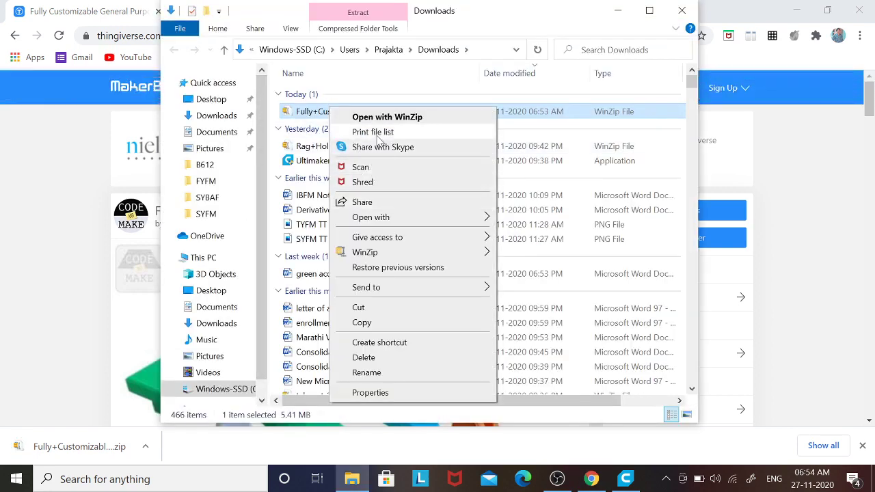
pyautogui.moveTo(385, 217)
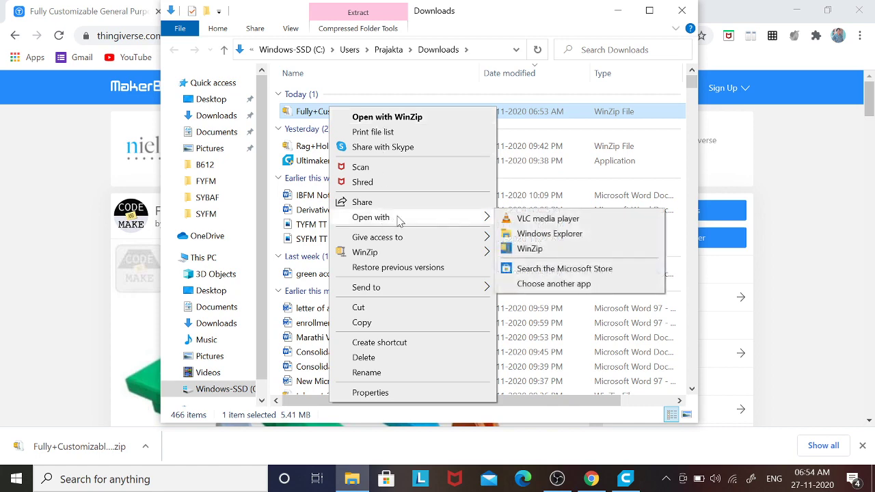
pyautogui.click(536, 234)
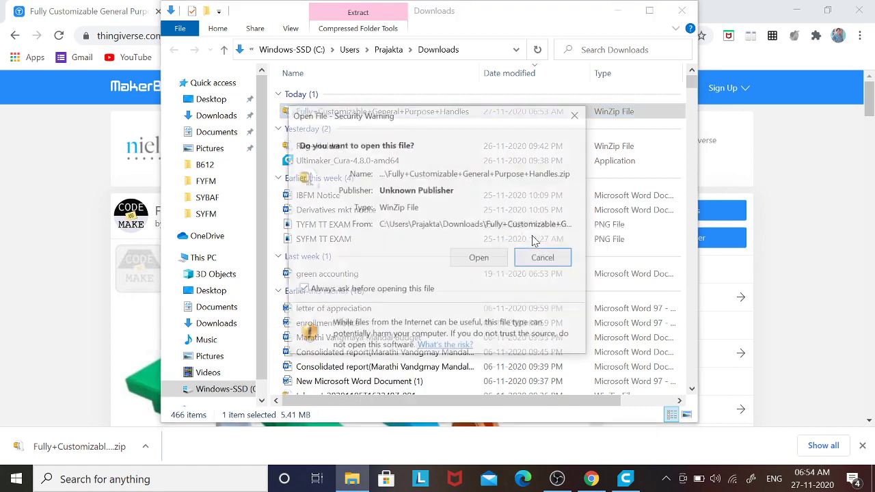
pyautogui.click(564, 255)
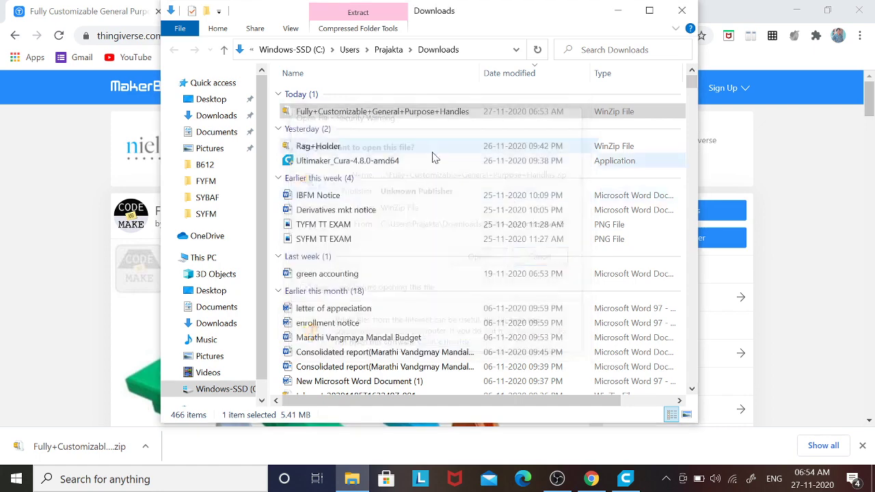
# Open the handles zip with Windows Explorer, accept the warning, and select its files folder.
pyautogui.rightClick(363, 113)
pyautogui.moveTo(516, 225)
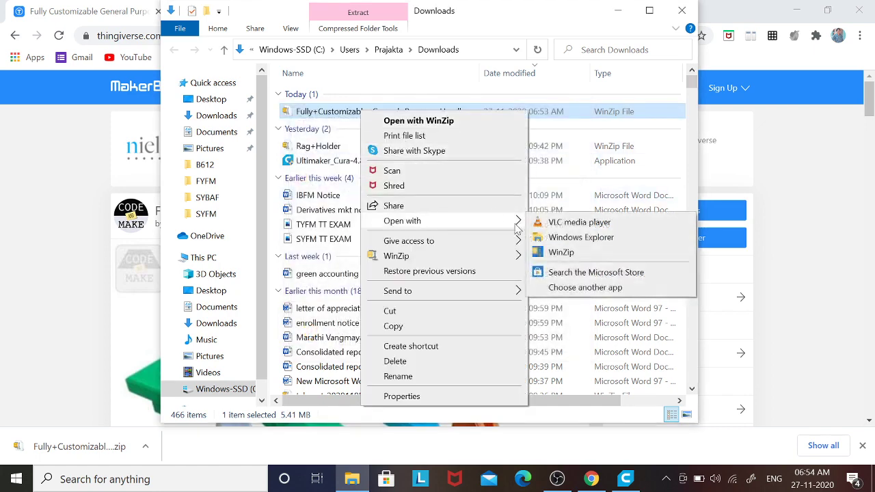
pyautogui.click(559, 237)
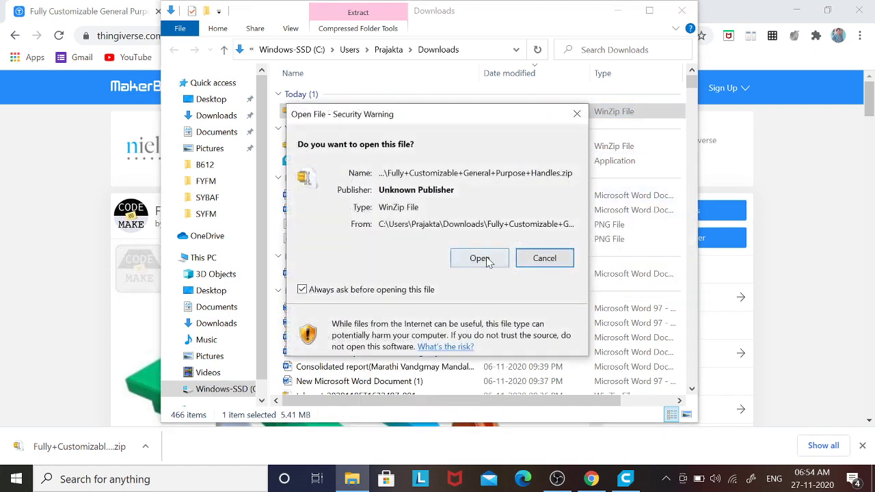
pyautogui.click(488, 262)
pyautogui.click(317, 98)
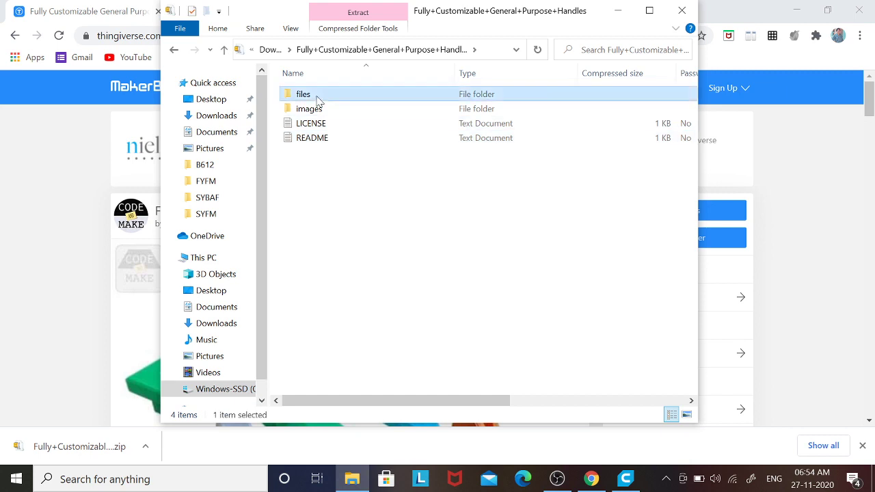
# In the zip's files folder, select the four 3D object files (51, 27, 49, 259 KB).
pyautogui.doubleClick(317, 99)
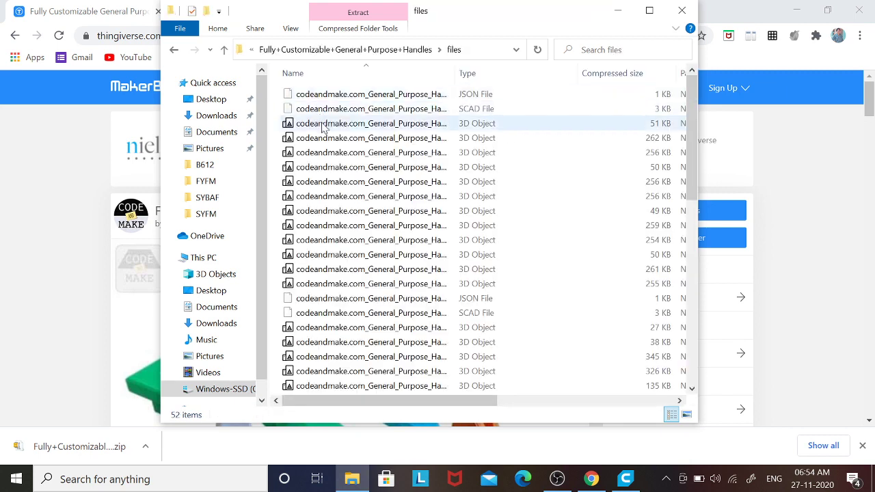
pyautogui.click(324, 126)
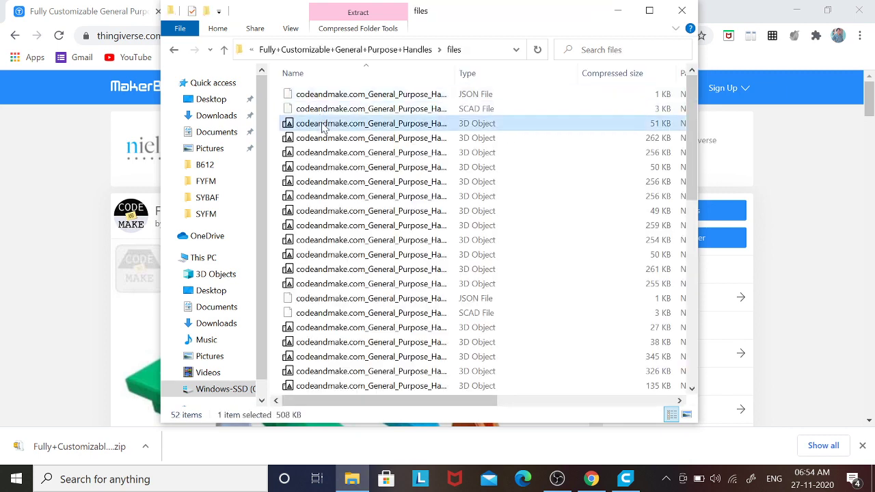
pyautogui.keyDown('ctrl'); pyautogui.click(360, 328); pyautogui.keyUp('ctrl')
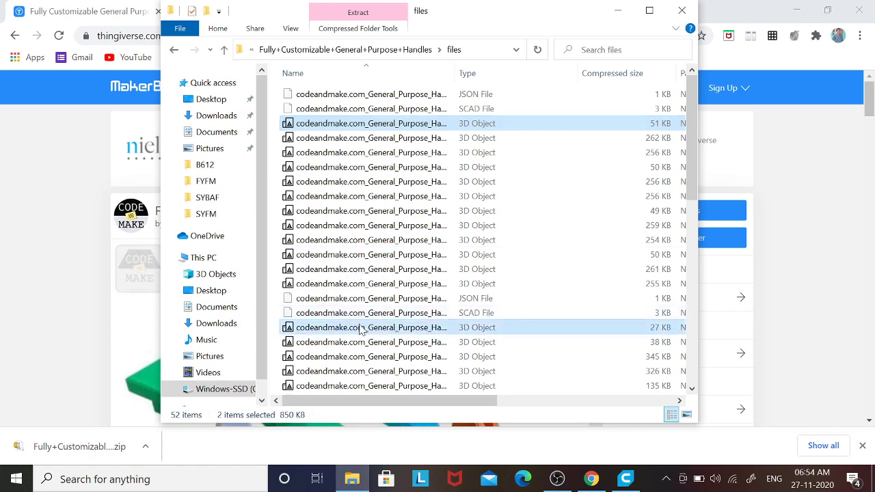
pyautogui.scroll(-8, 347, 362)
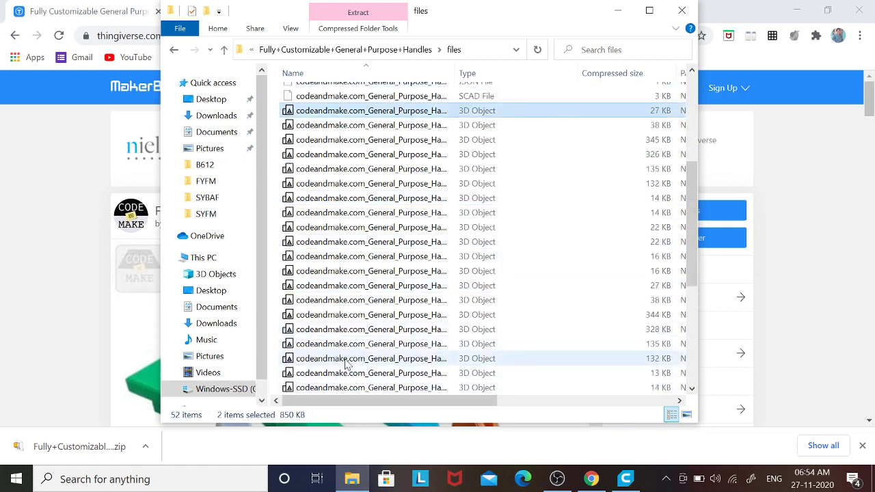
pyautogui.scroll(8, 346, 363)
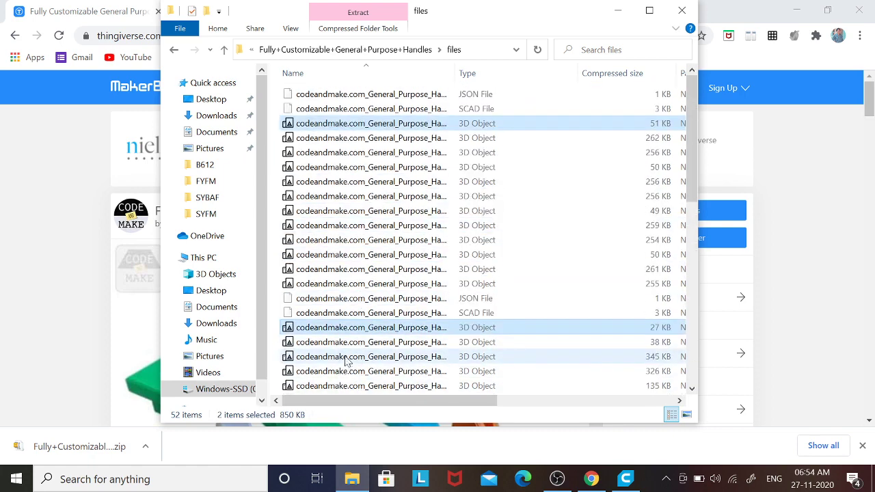
pyautogui.keyDown('ctrl'); pyautogui.click(349, 211); pyautogui.keyUp('ctrl')
pyautogui.keyDown('ctrl'); pyautogui.click(347, 225); pyautogui.keyUp('ctrl')
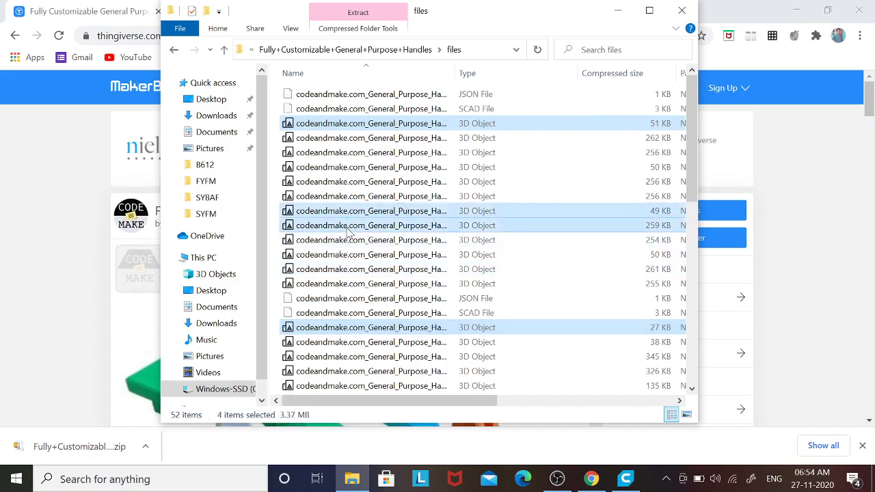
# Minimize Chrome, Cura and OBS, maximize Explorer, and open the Desktop AMEYA folder.
pyautogui.click(795, 10)
pyautogui.click(795, 10)
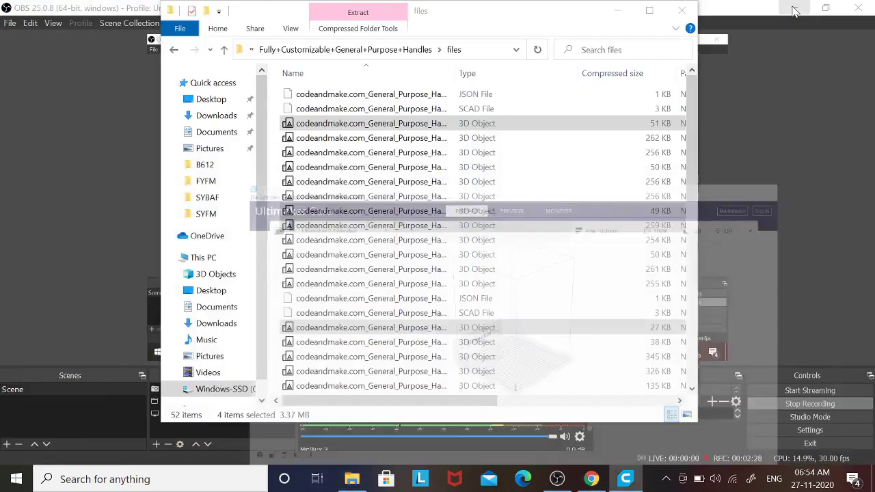
pyautogui.click(795, 9)
pyautogui.rightClick(778, 83)
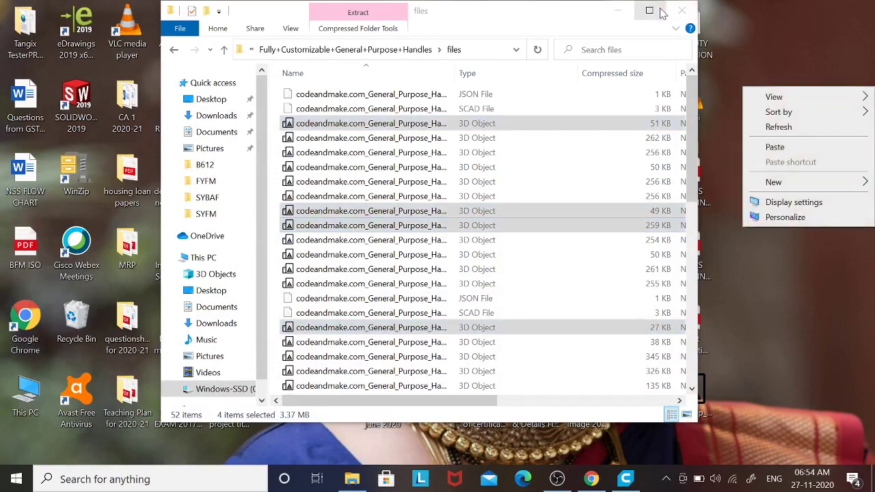
pyautogui.click(648, 11)
pyautogui.click(646, 10)
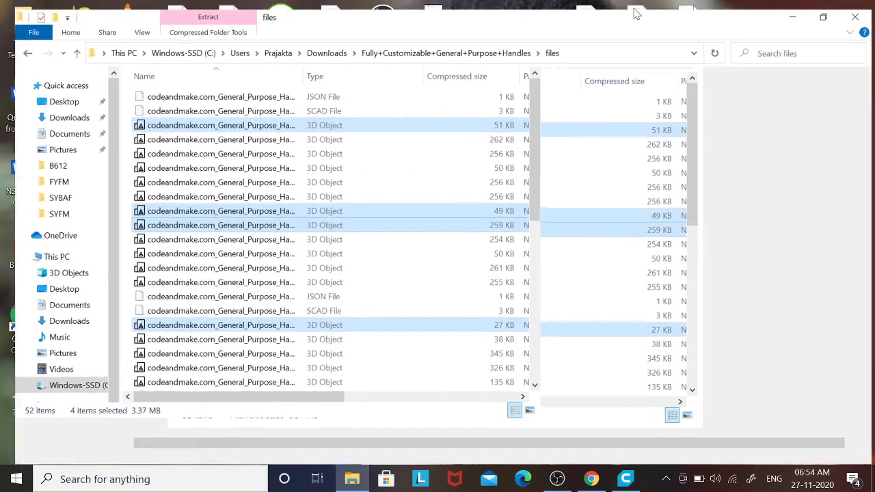
pyautogui.click(49, 94)
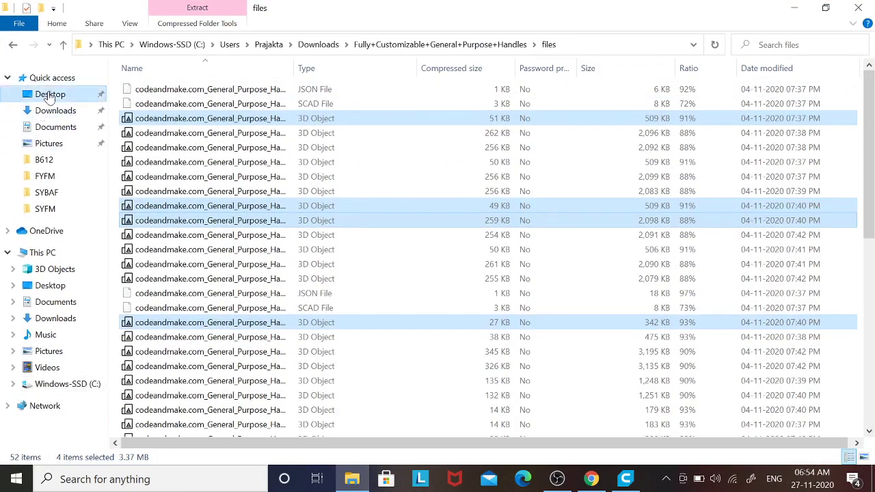
pyautogui.doubleClick(311, 91)
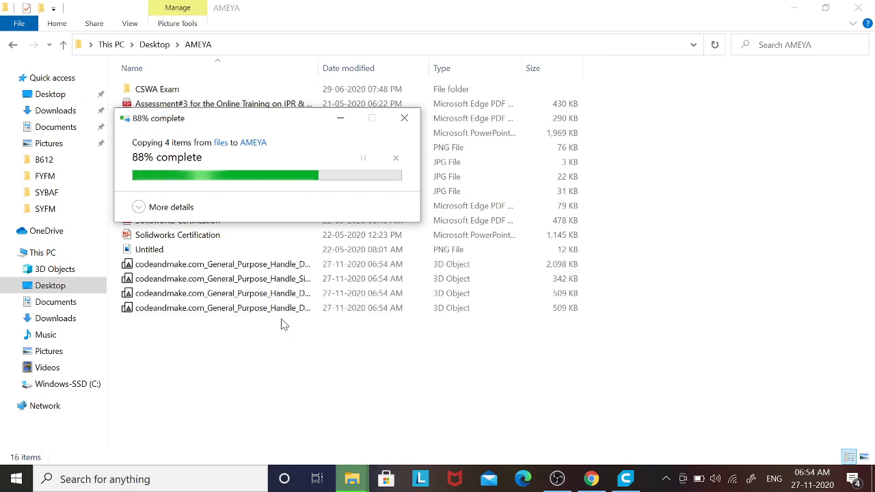
# Drag the Small Rounded 85mm codeandmake handle file from AMEYA into Ultimaker Cura.
pyautogui.click(181, 266)
pyautogui.moveTo(182, 266); pyautogui.dragTo(434, 295)
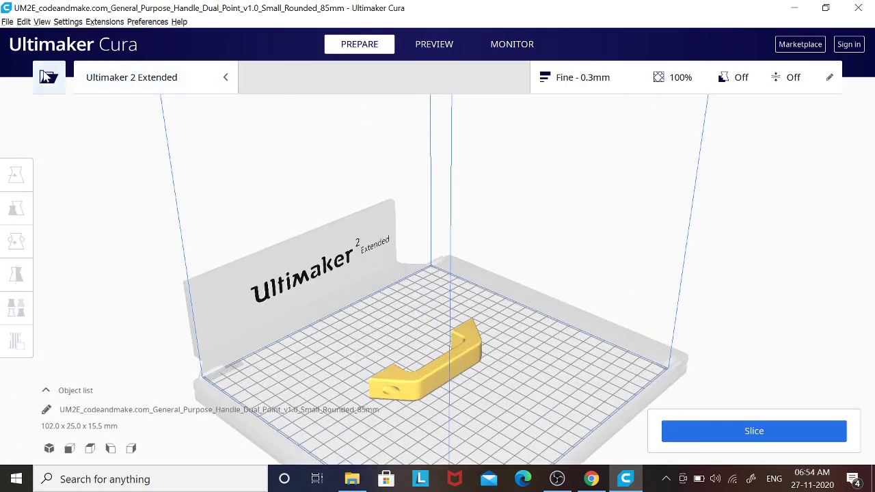
pyautogui.click(48, 76)
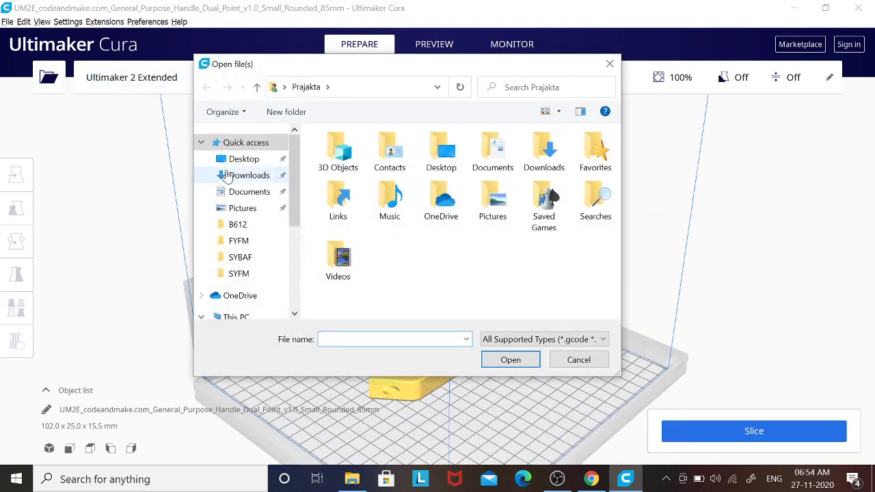
pyautogui.click(239, 160)
pyautogui.doubleClick(335, 154)
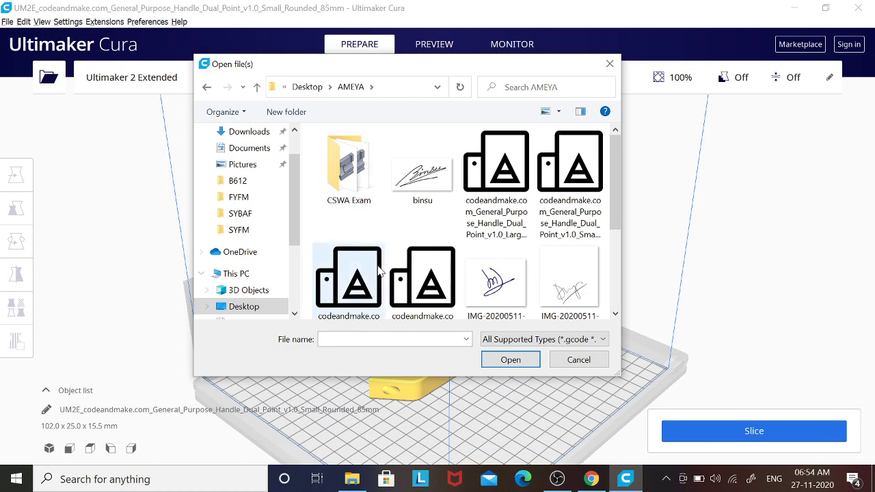
pyautogui.click(570, 360)
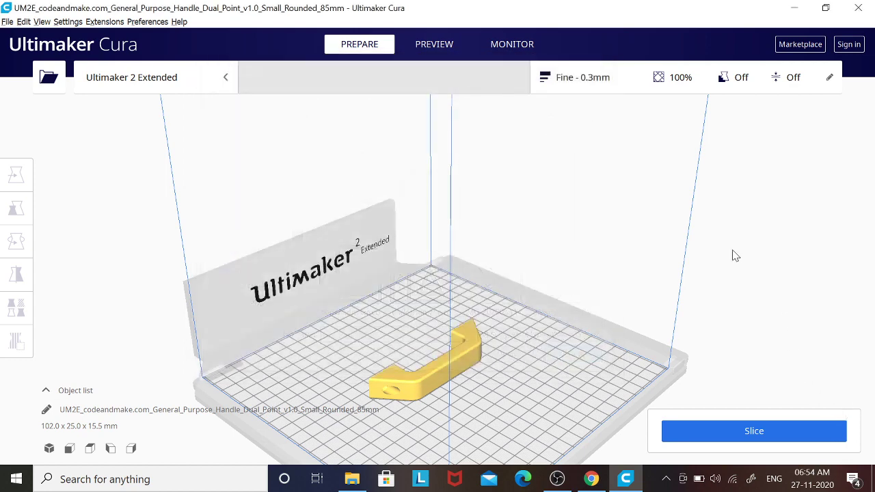
pyautogui.scroll(-3, 438, 236)
pyautogui.moveTo(438, 237); pyautogui.dragTo(477, 402, button='right')
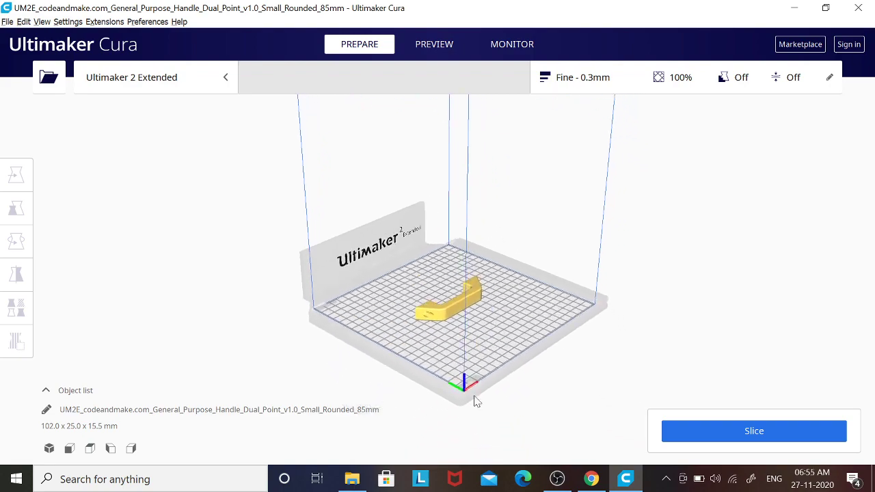
pyautogui.scroll(8, 476, 402)
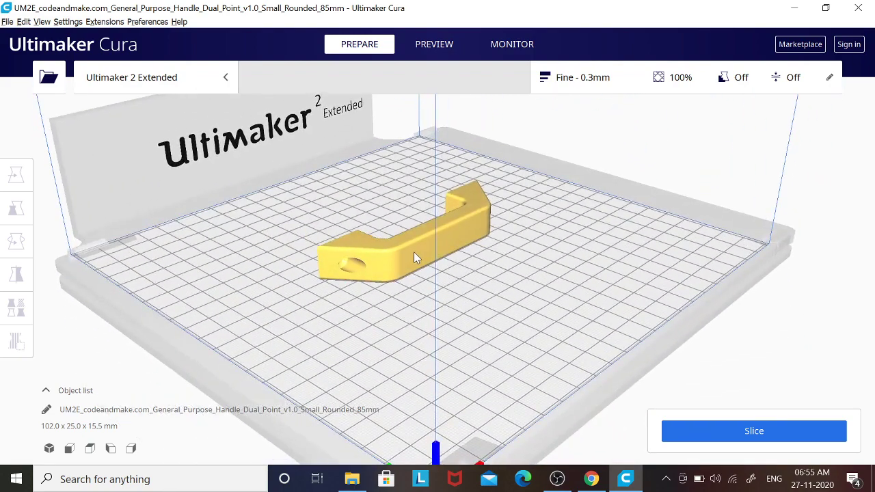
pyautogui.click(415, 255)
pyautogui.scroll(-8, 483, 339)
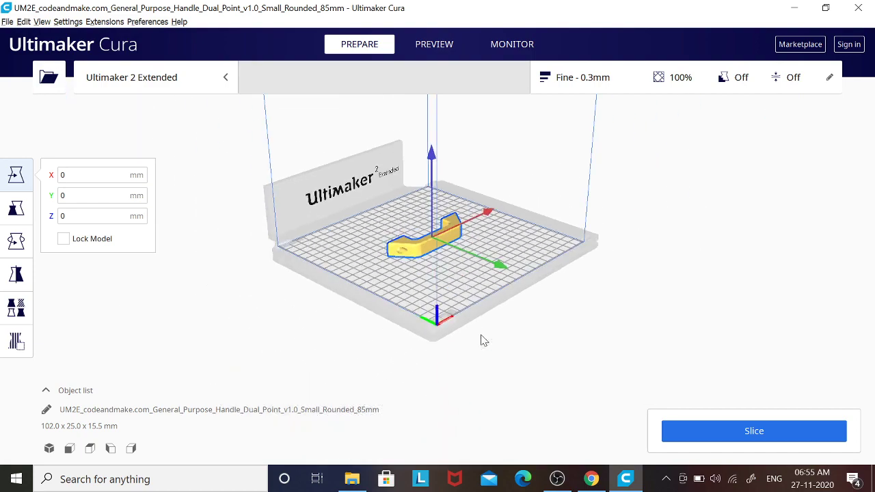
pyautogui.click(48, 450)
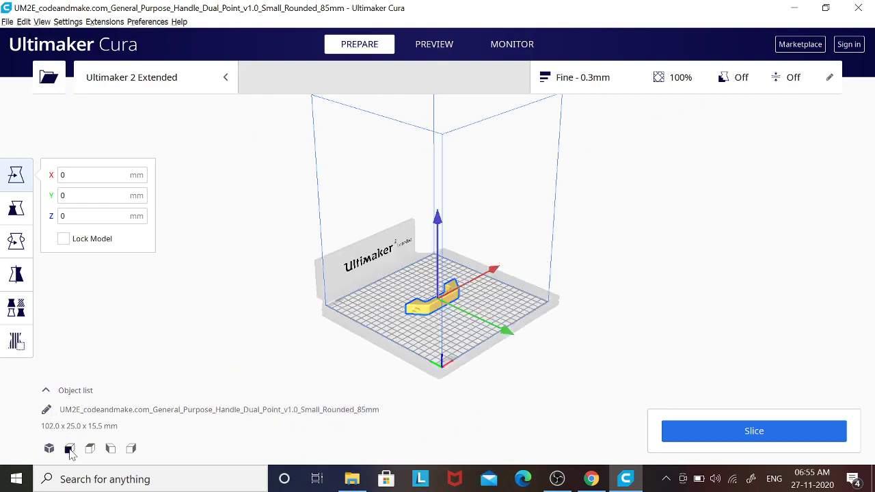
pyautogui.click(70, 451)
pyautogui.click(90, 448)
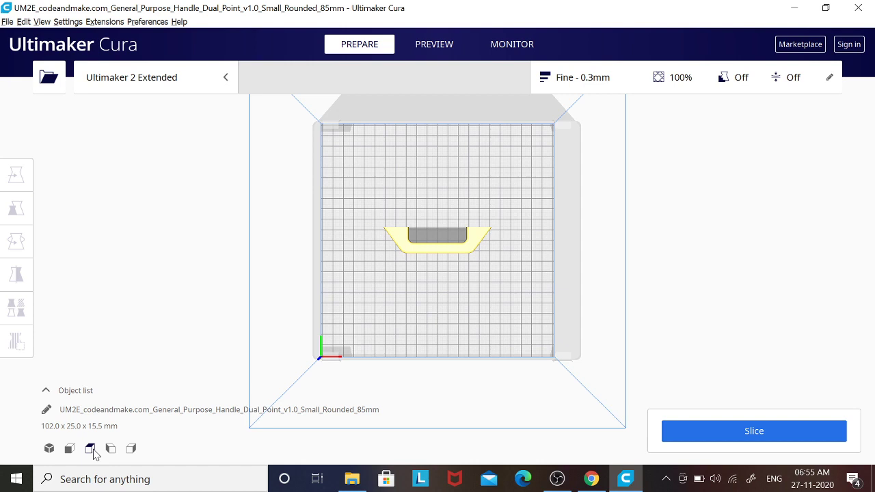
pyautogui.click(49, 448)
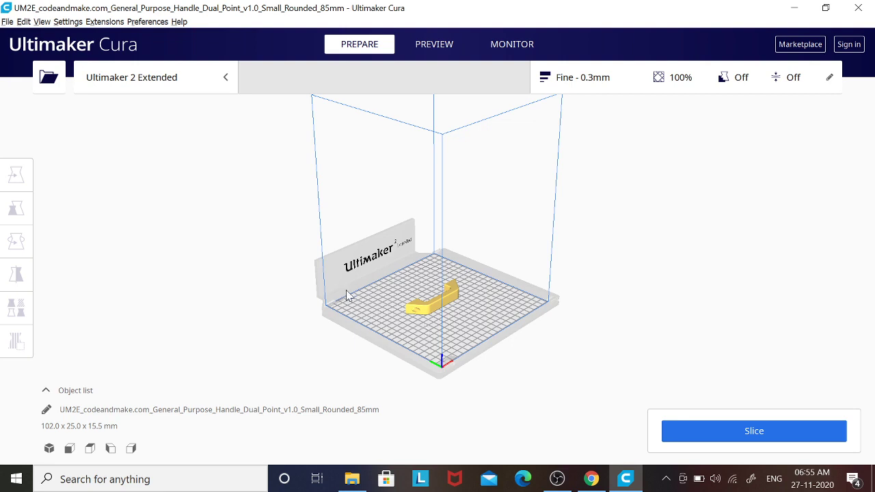
# Drag the handle with the move arrows along Y and X toward the plate centre.
pyautogui.click(415, 312)
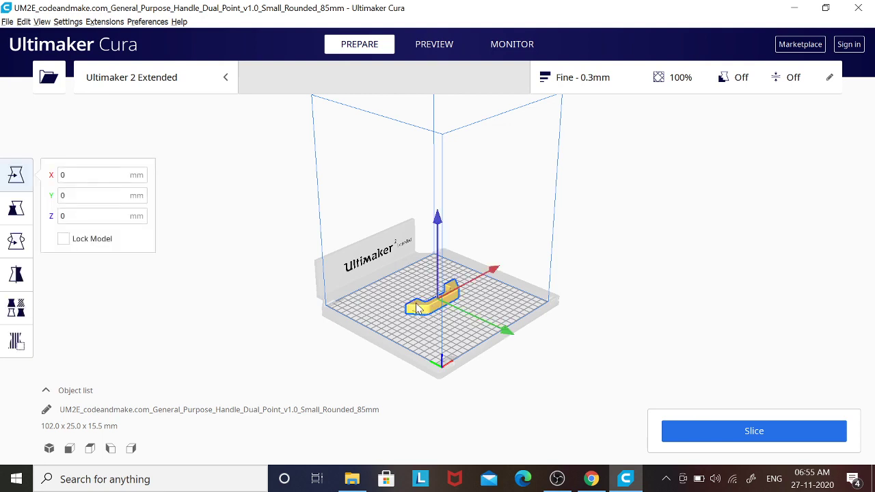
pyautogui.click(354, 378)
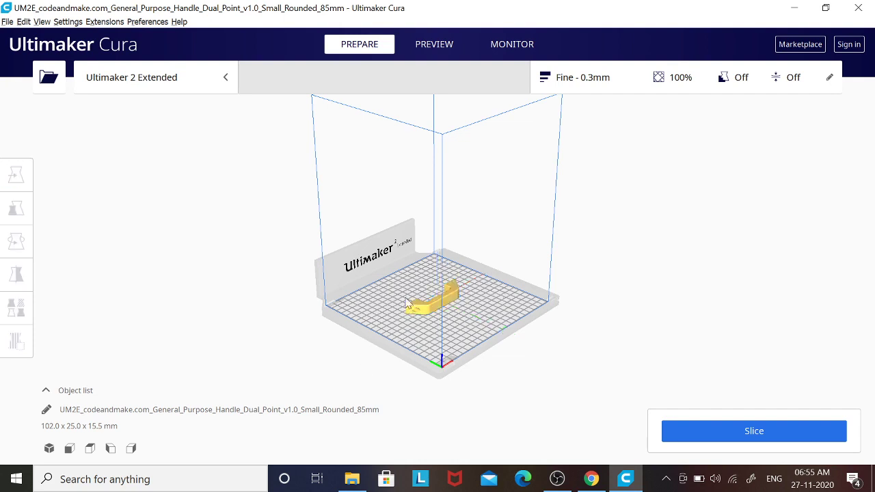
pyautogui.click(448, 303)
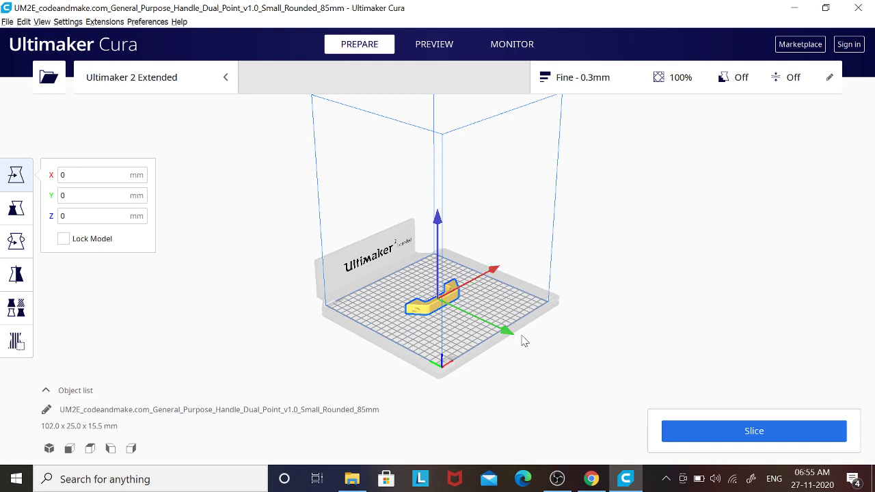
pyautogui.moveTo(508, 335); pyautogui.dragTo(561, 266)
pyautogui.scroll(3, 533, 333)
pyautogui.scroll(2, 533, 333)
pyautogui.click(705, 277)
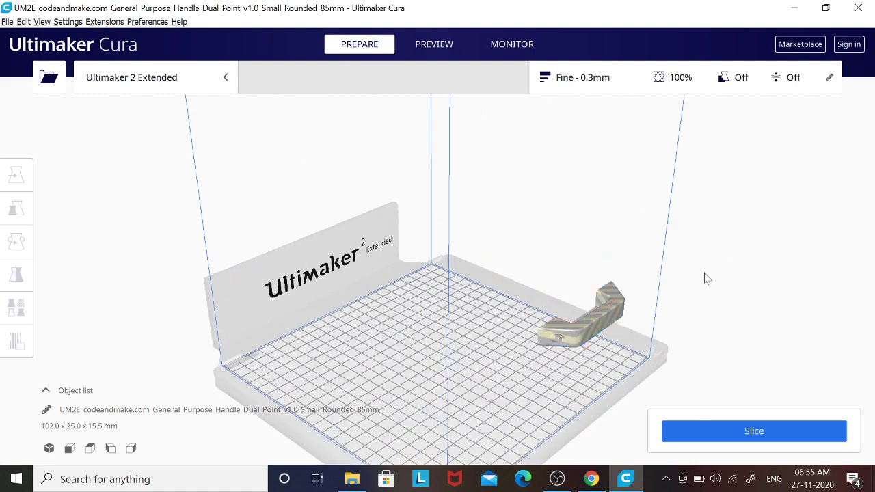
pyautogui.click(616, 311)
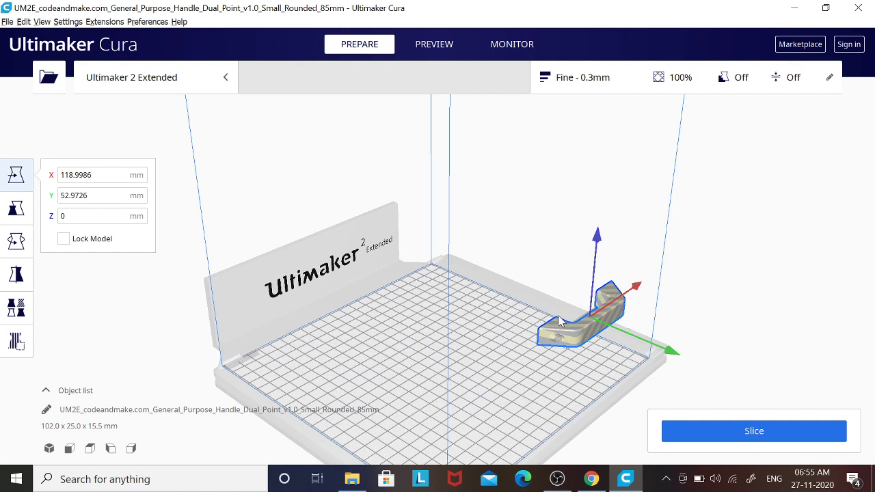
pyautogui.moveTo(637, 290); pyautogui.dragTo(588, 321)
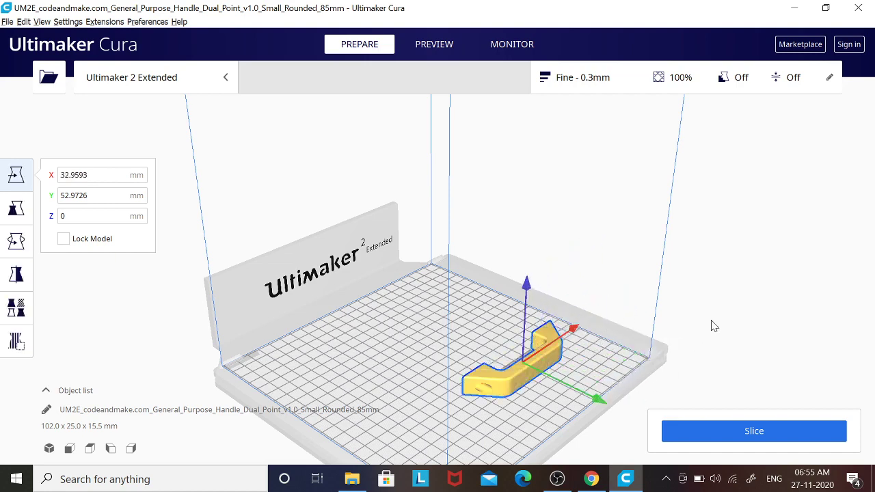
# Enter X 0 and Y 0 in the Move tool, placing the handle at 0, 0, 0.
pyautogui.click(712, 326)
pyautogui.moveTo(713, 326); pyautogui.dragTo(467, 292, button='middle')
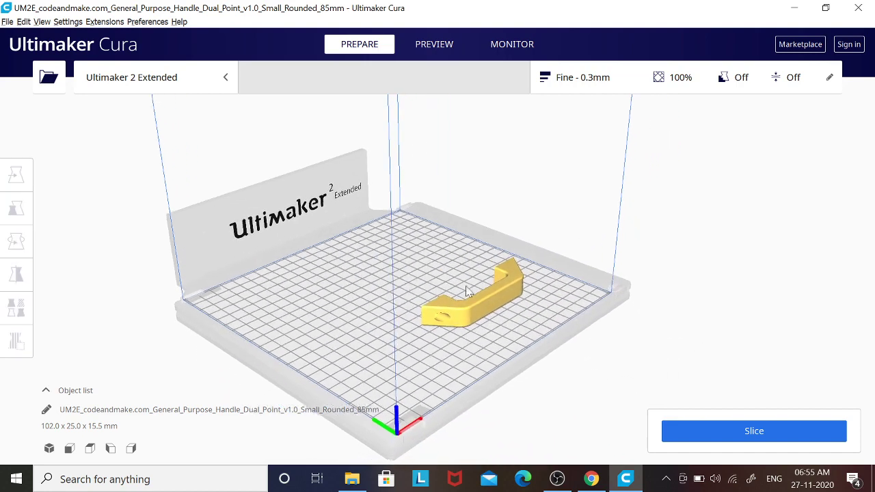
pyautogui.moveTo(467, 292); pyautogui.dragTo(540, 348, button='right')
pyautogui.scroll(3, 470, 359)
pyautogui.moveTo(470, 359); pyautogui.dragTo(361, 346, button='right')
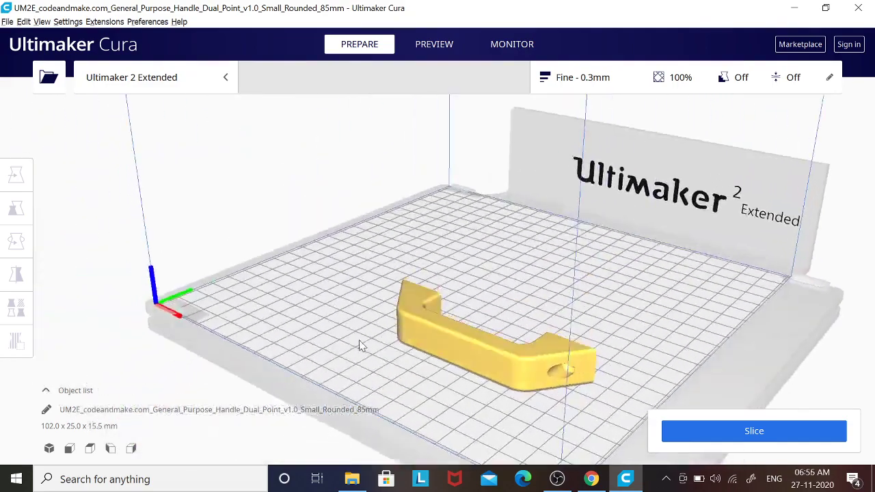
pyautogui.click(438, 339)
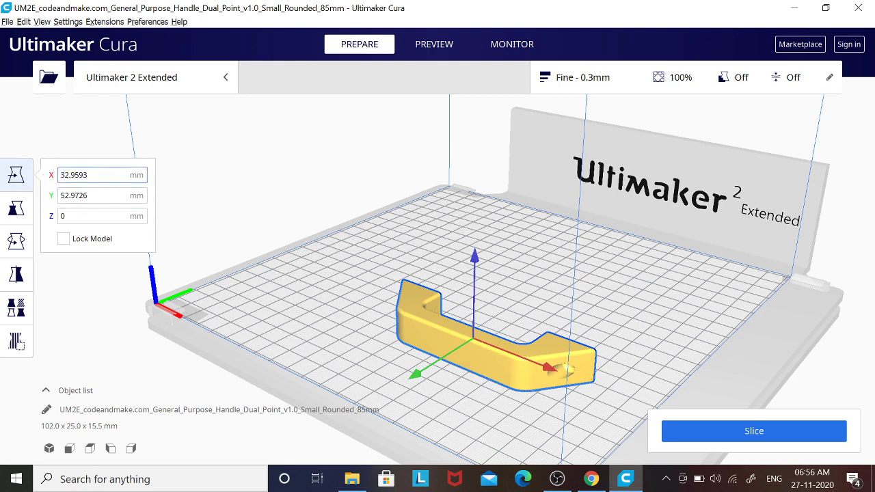
pyautogui.click(18, 179)
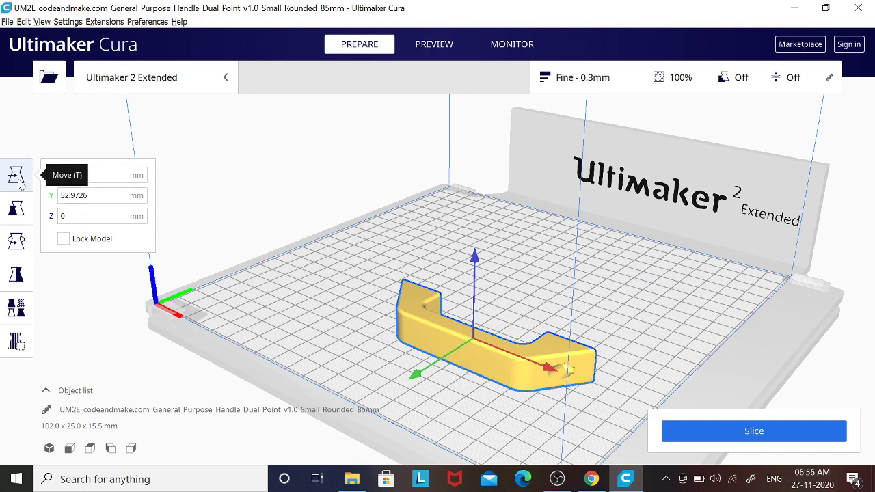
pyautogui.write('0')
pyautogui.press('Tab')
pyautogui.write('0')
pyautogui.press('Return')
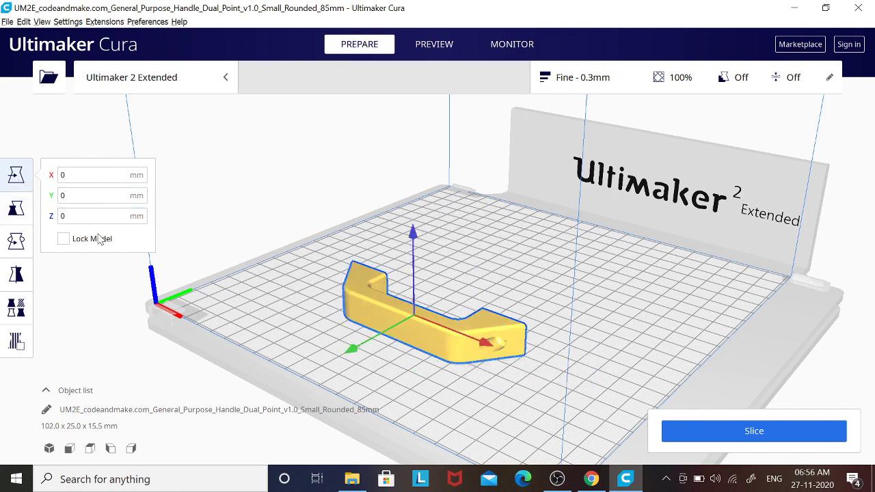
pyautogui.click(130, 297)
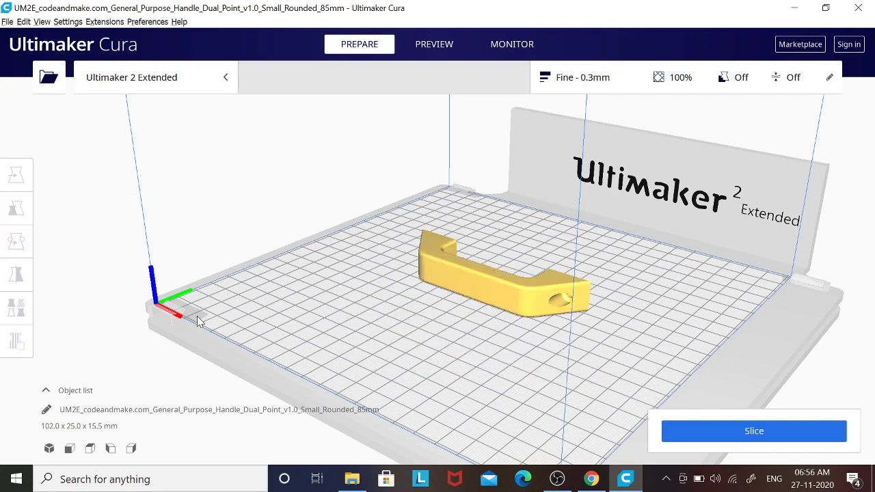
pyautogui.click(567, 301)
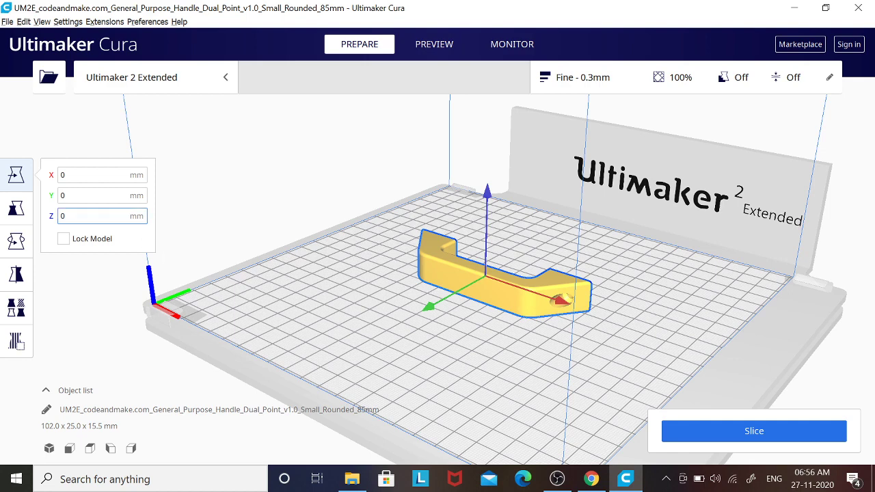
pyautogui.click(16, 208)
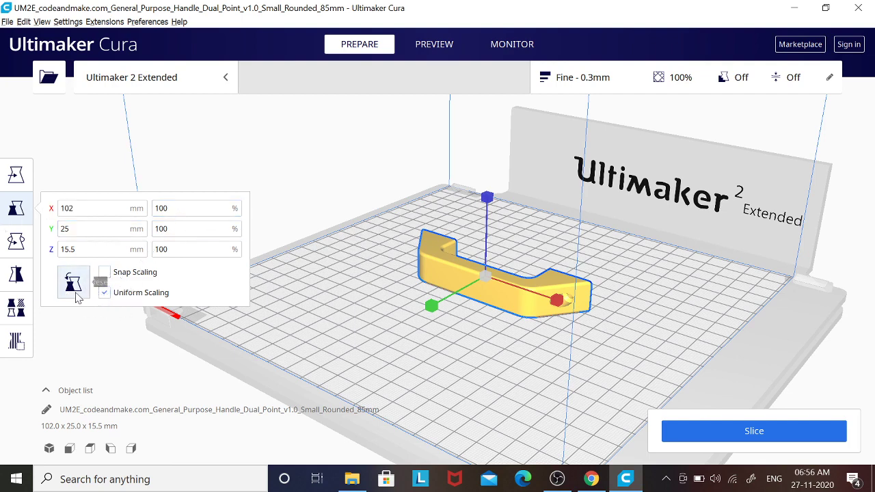
pyautogui.moveTo(169, 207); pyautogui.dragTo(155, 208)
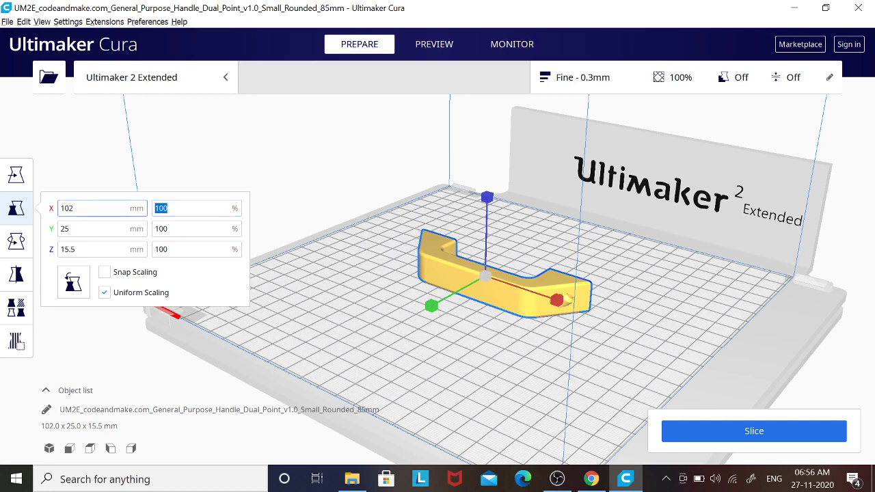
pyautogui.write('50')
pyautogui.press('Return')
pyautogui.click(163, 208)
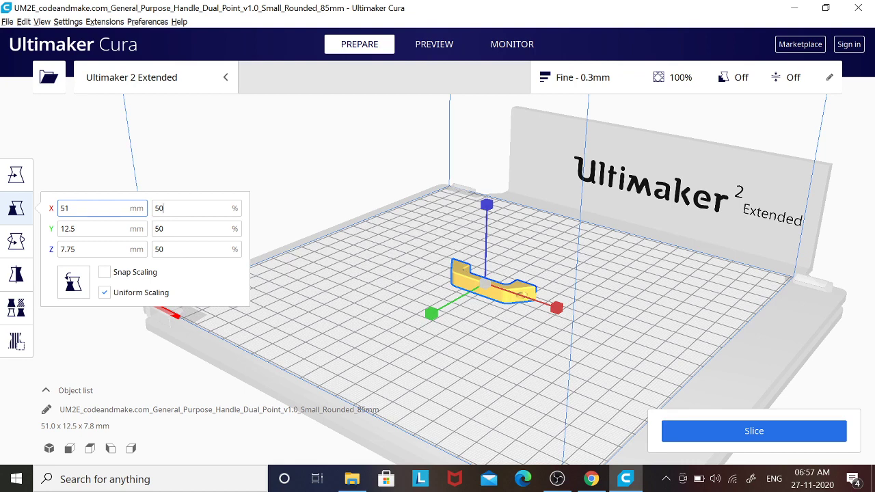
pyautogui.hotkey('ctrl', 'a')
pyautogui.write('100')
pyautogui.press('Return')
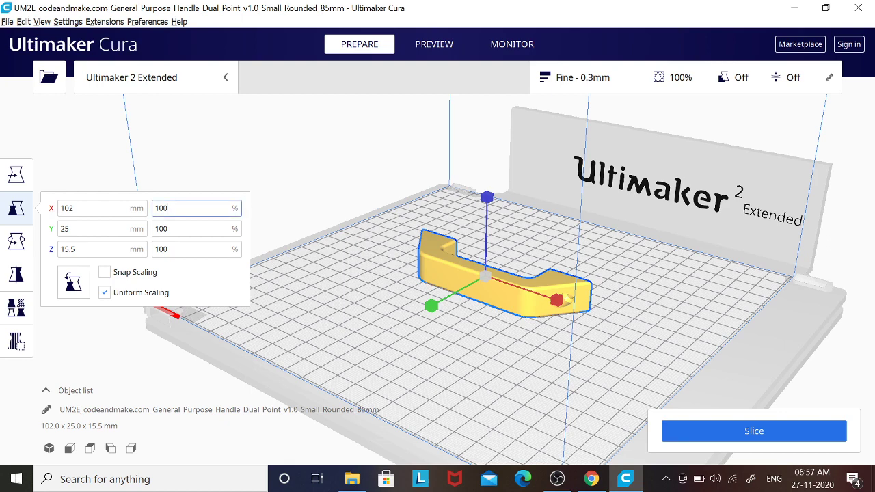
pyautogui.doubleClick(161, 208)
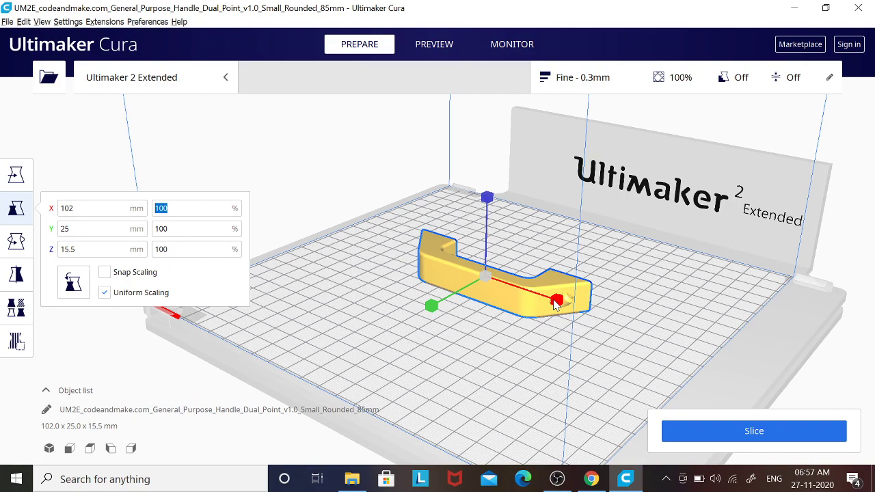
pyautogui.moveTo(557, 305)
pyautogui.mouseDown()
pyautogui.moveTo(601, 311)
pyautogui.moveTo(549, 306)
pyautogui.moveTo(558, 302)
pyautogui.mouseUp()
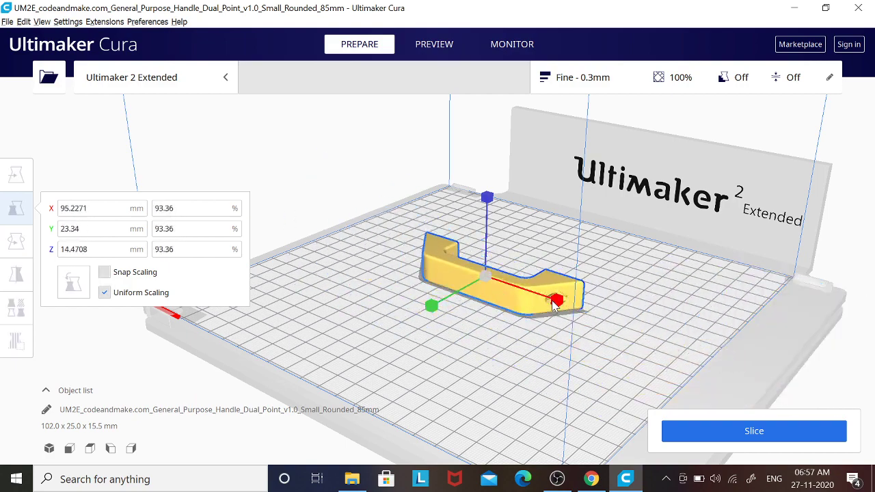
pyautogui.doubleClick(156, 209)
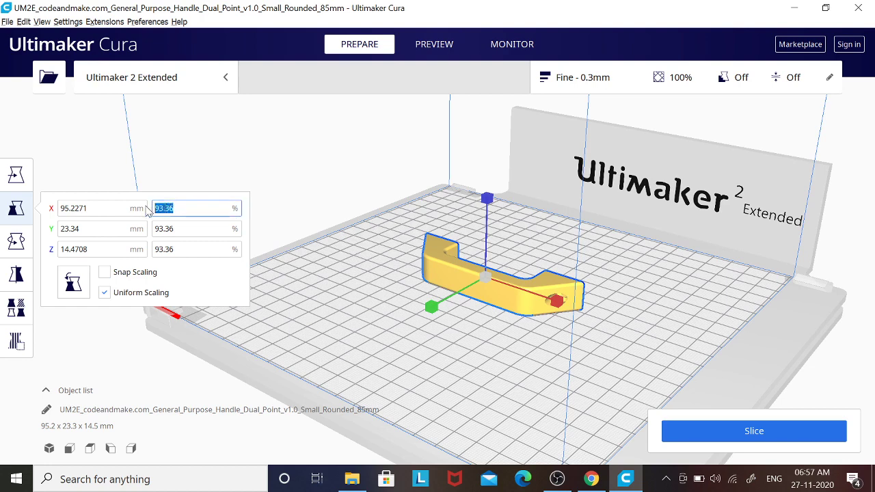
pyautogui.write('100')
pyautogui.press('Return')
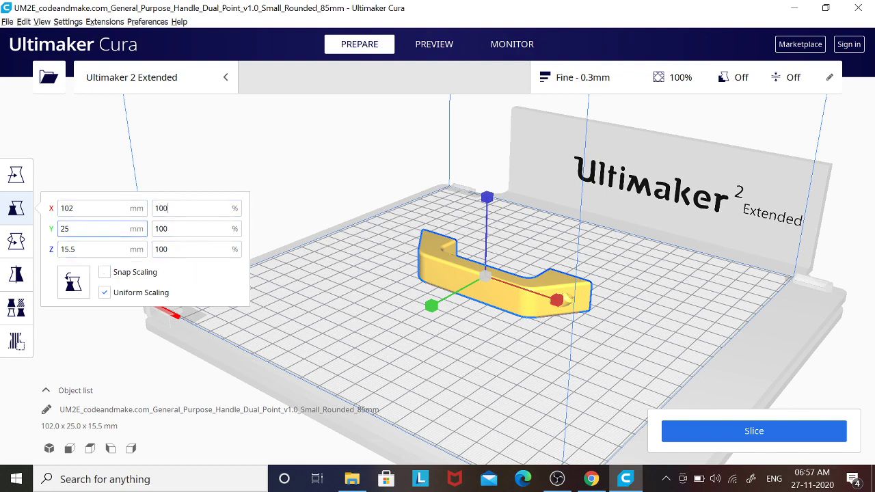
# Drag the Rotate tool's rings to tip the handle into an arch, 30.4 x 102.6 x 29.5 mm.
pyautogui.click(16, 242)
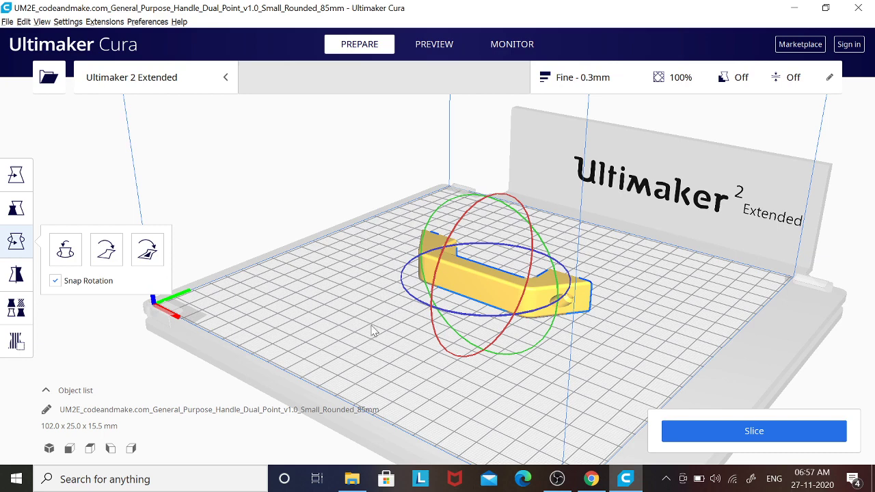
pyautogui.moveTo(473, 211); pyautogui.dragTo(421, 356)
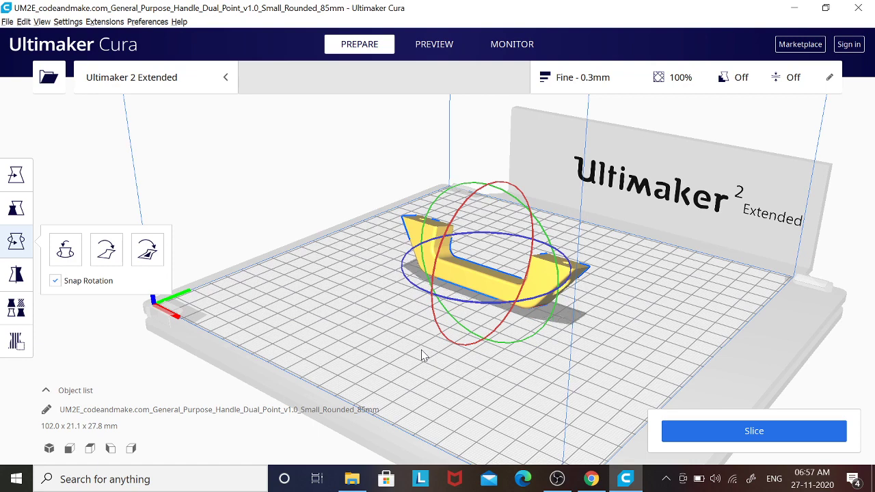
pyautogui.moveTo(472, 187); pyautogui.dragTo(552, 258)
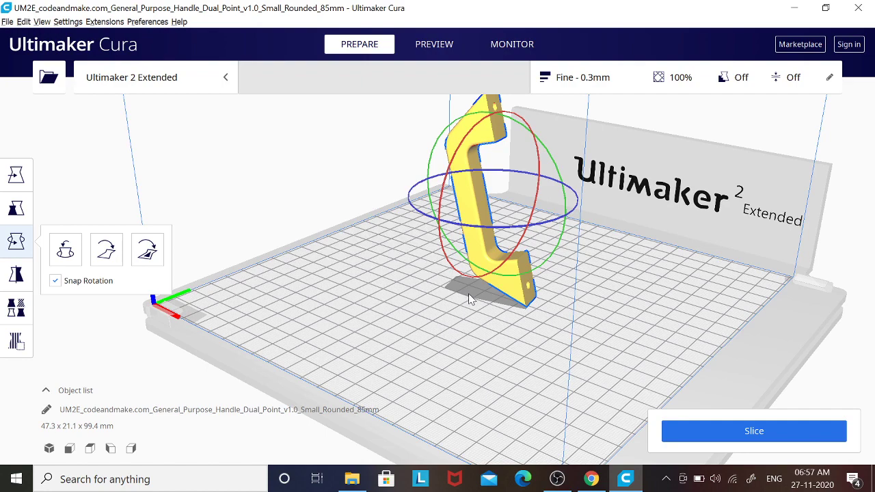
pyautogui.moveTo(492, 227); pyautogui.dragTo(287, 203)
pyautogui.moveTo(509, 273); pyautogui.dragTo(531, 136)
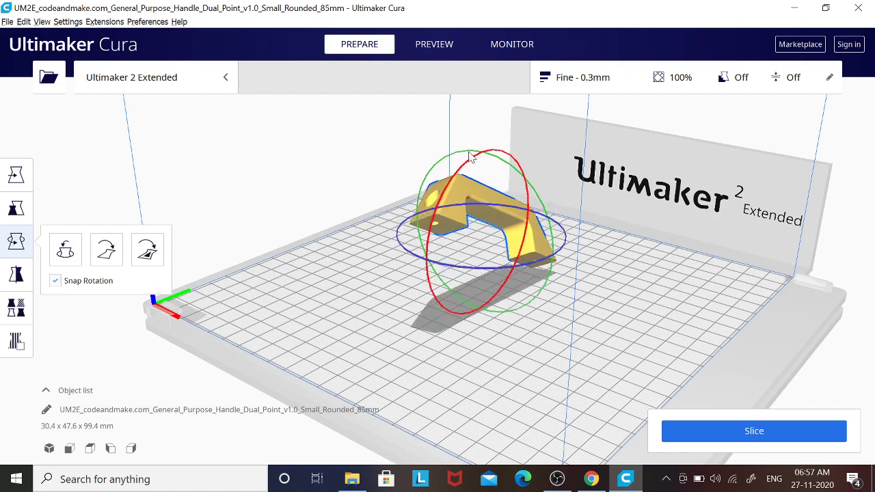
pyautogui.moveTo(472, 152); pyautogui.dragTo(417, 164)
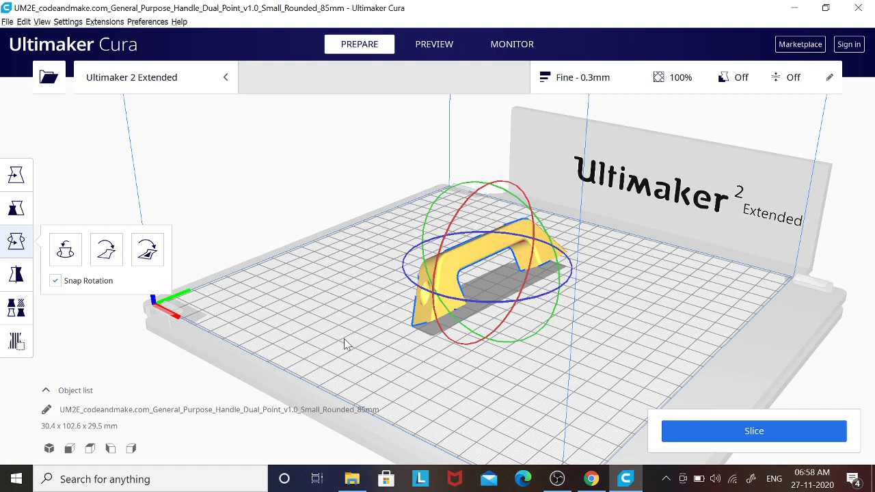
# Reset the handle's rotation, tilt it about X, and try Lay flat.
pyautogui.click(73, 253)
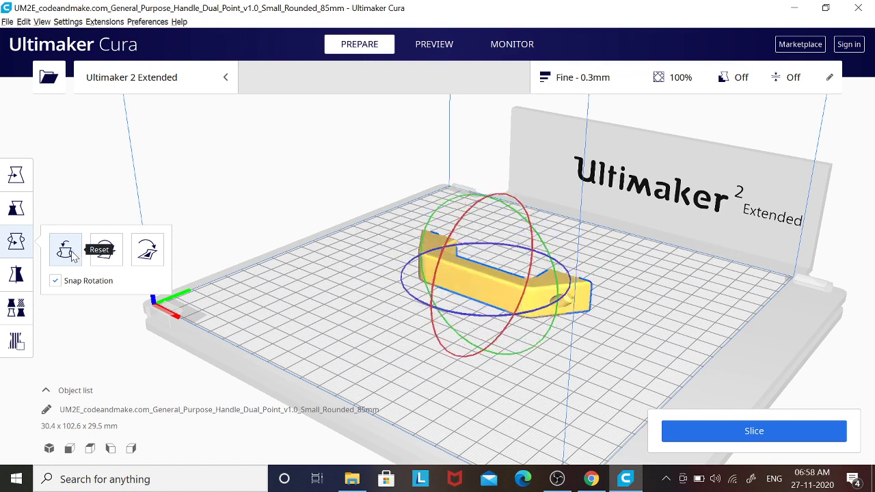
pyautogui.moveTo(492, 202); pyautogui.dragTo(407, 259)
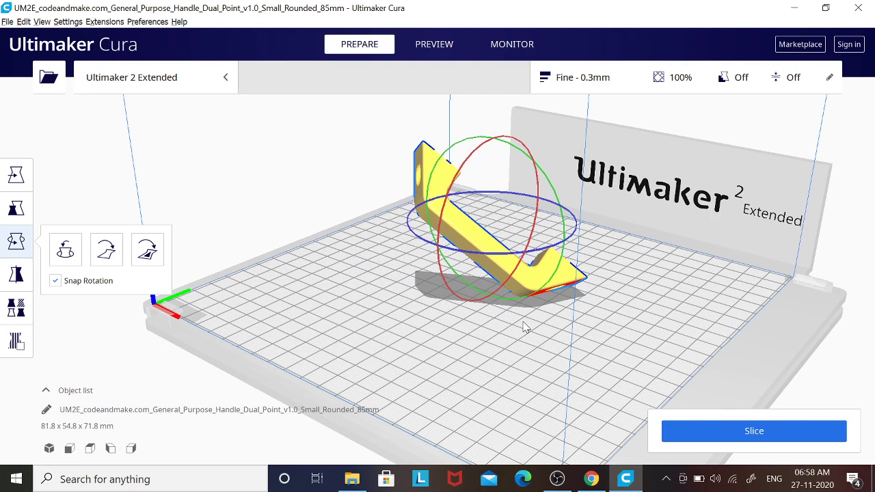
pyautogui.click(106, 261)
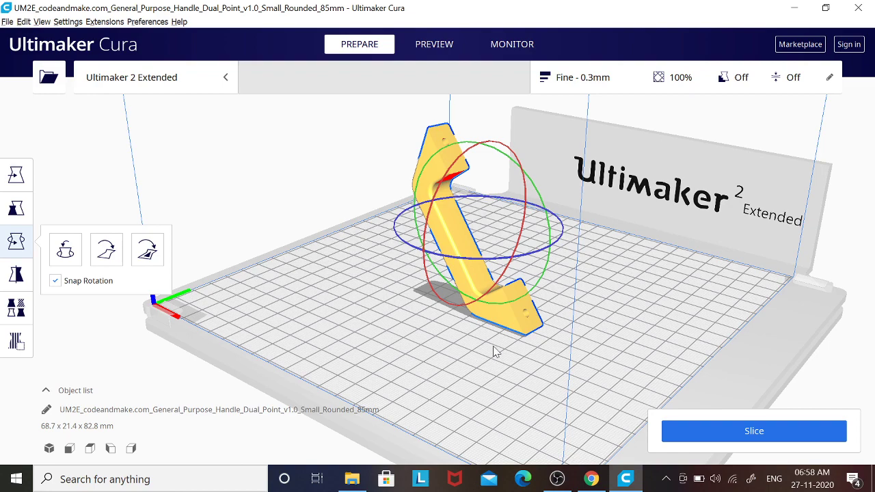
pyautogui.moveTo(488, 357); pyautogui.dragTo(159, 327, button='right')
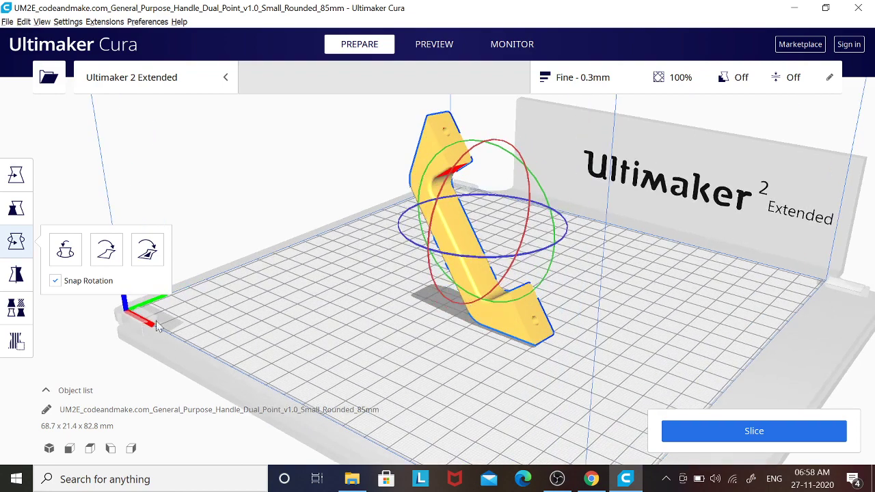
# Align the handle's side face to the plate, leaving it 44.5 x 98.6 x 15.5 mm.
pyautogui.click(146, 252)
pyautogui.moveTo(211, 236); pyautogui.dragTo(418, 190, button='right')
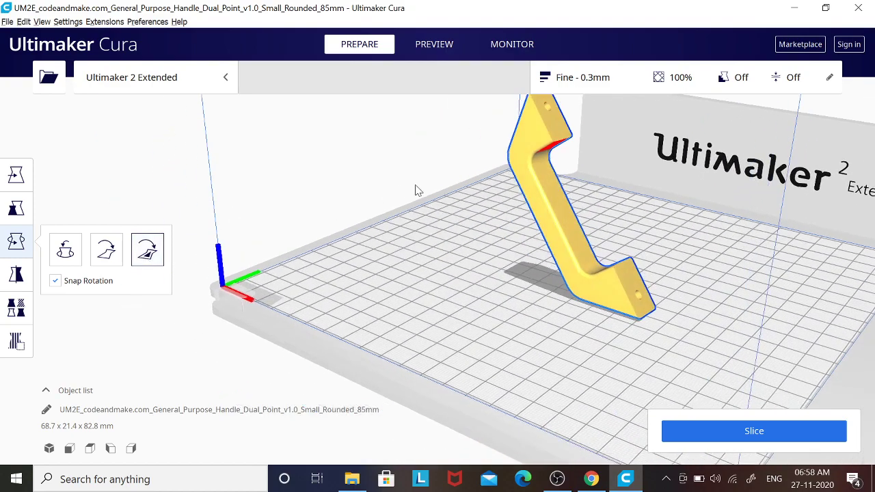
pyautogui.moveTo(414, 237); pyautogui.dragTo(573, 207, button='right')
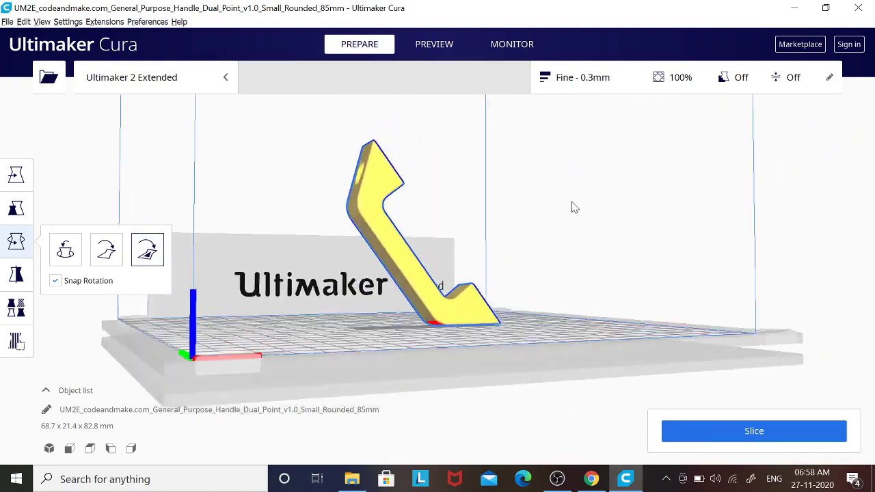
pyautogui.click(386, 241)
pyautogui.moveTo(529, 330); pyautogui.dragTo(565, 222, button='right')
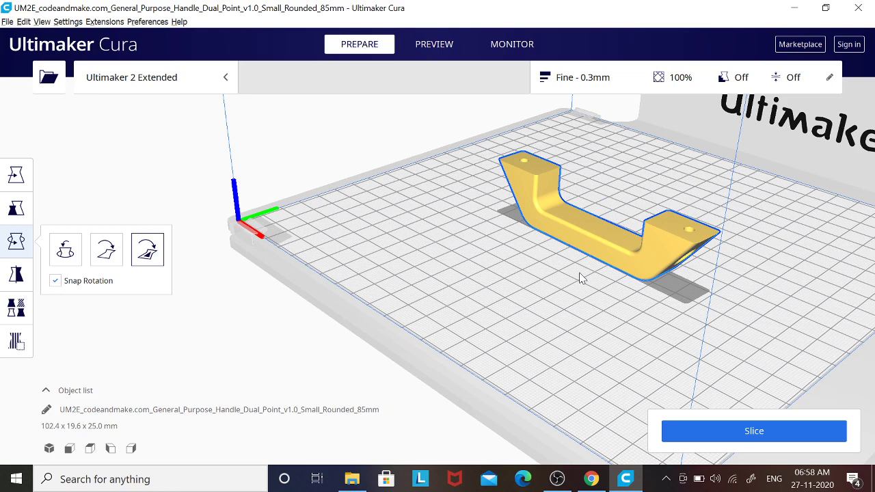
pyautogui.click(587, 232)
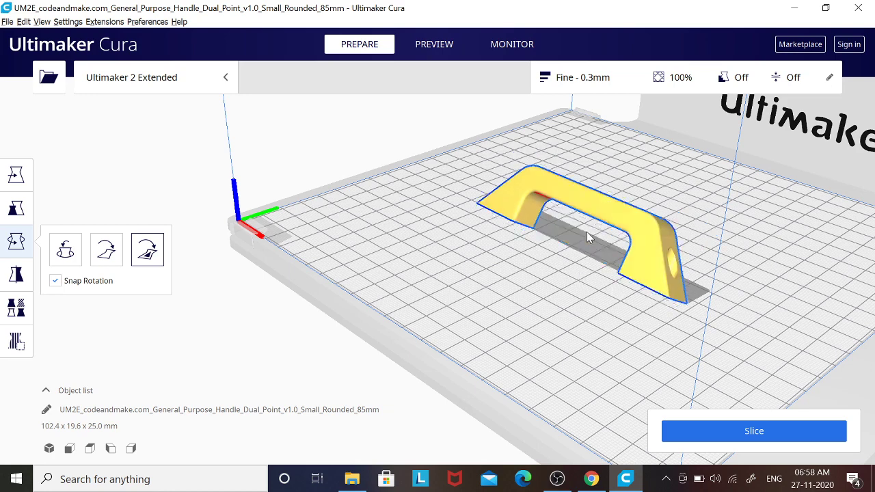
pyautogui.click(564, 192)
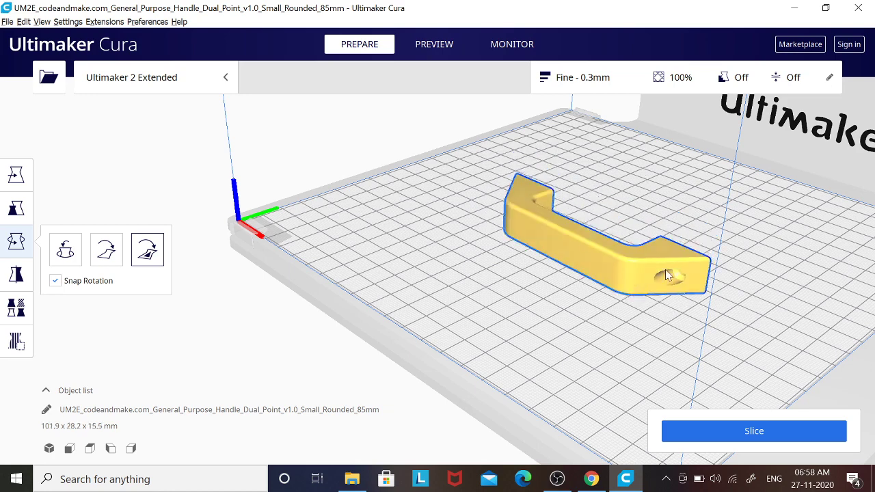
pyautogui.click(646, 281)
pyautogui.click(515, 281)
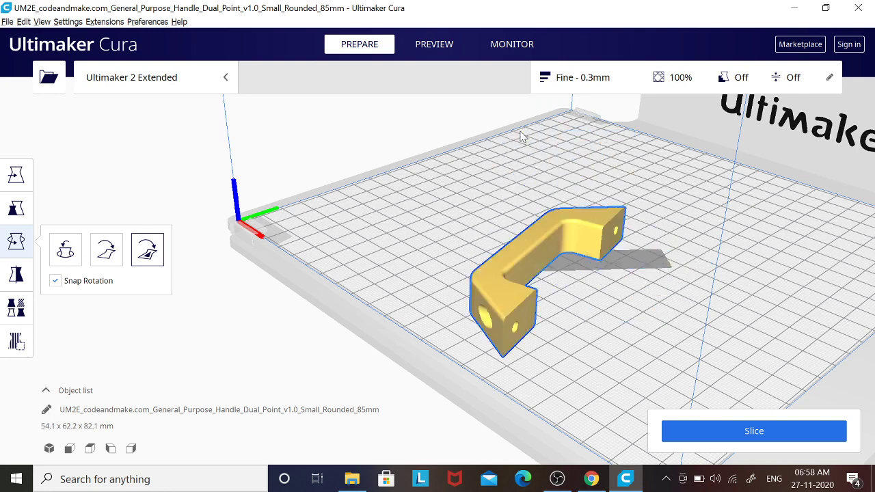
pyautogui.click(515, 281)
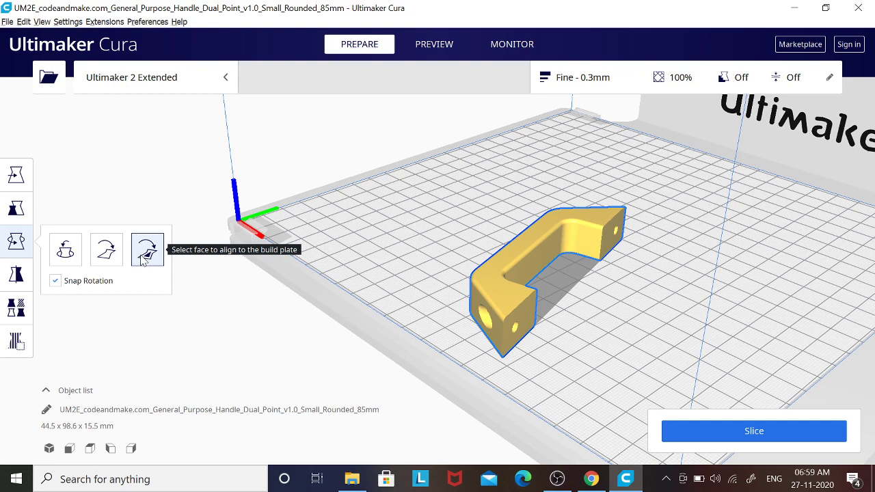
# Mirror the handle across the X axis and front-to-back across Y.
pyautogui.click(16, 275)
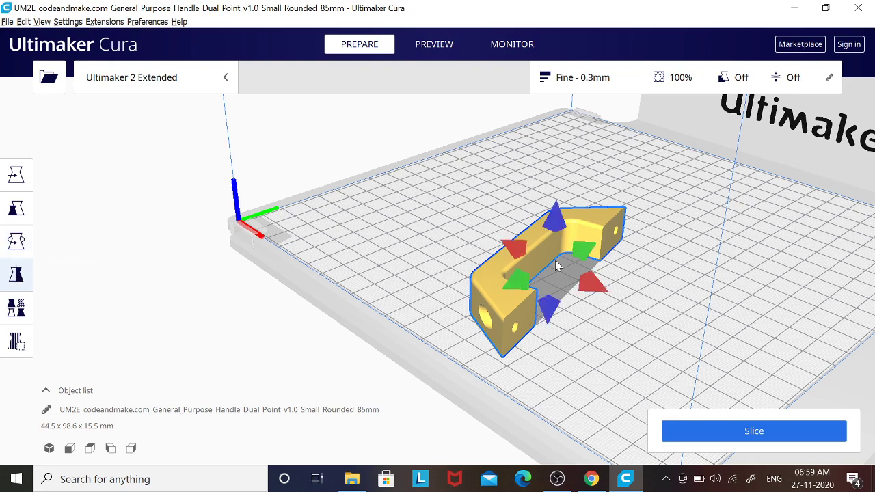
pyautogui.click(592, 292)
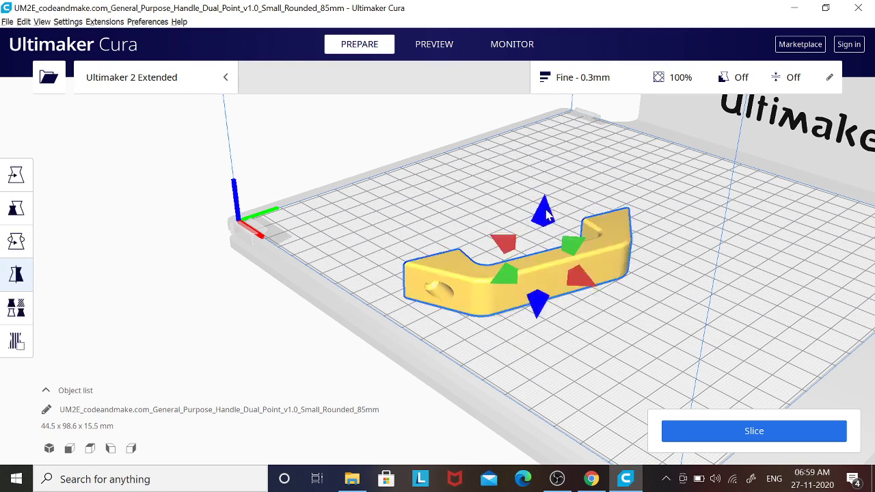
pyautogui.click(513, 282)
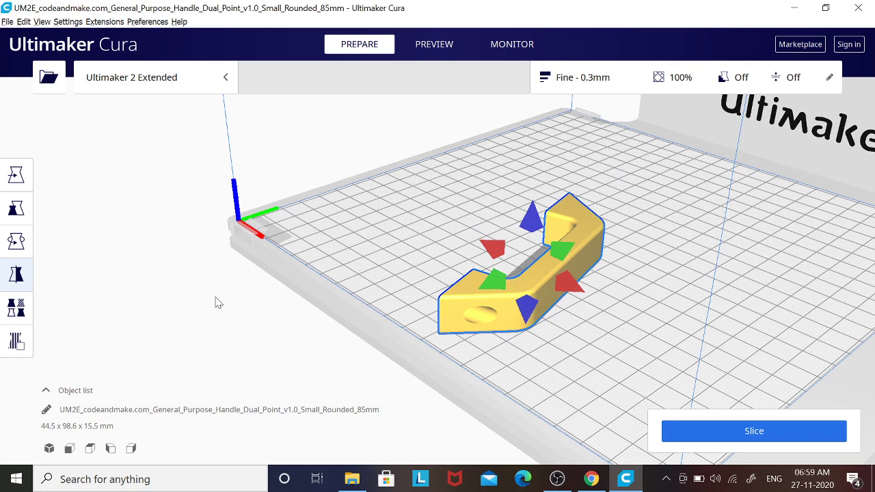
pyautogui.click(141, 309)
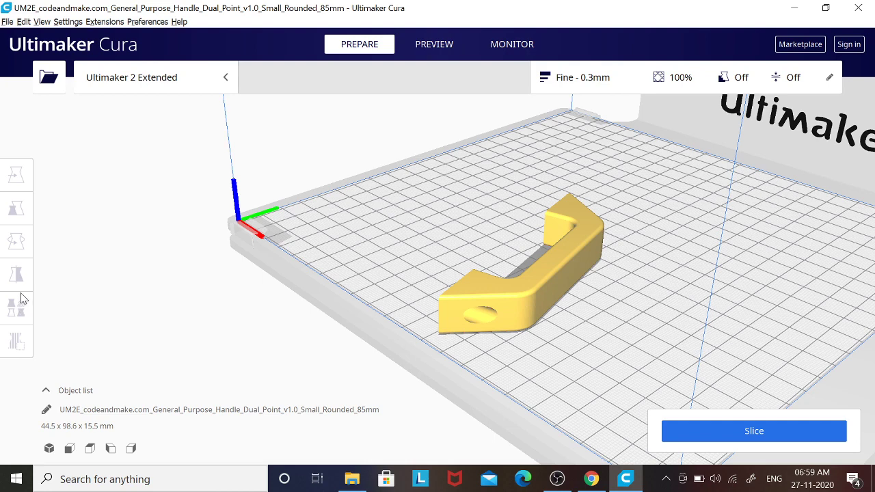
pyautogui.click(520, 303)
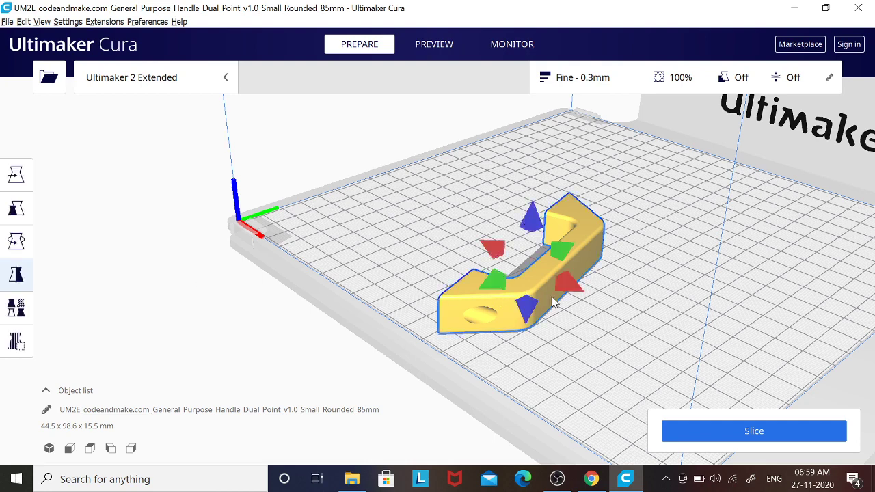
# Move the handle to position X 0, Y 0 on the build plate.
pyautogui.click(21, 176)
pyautogui.click(87, 198)
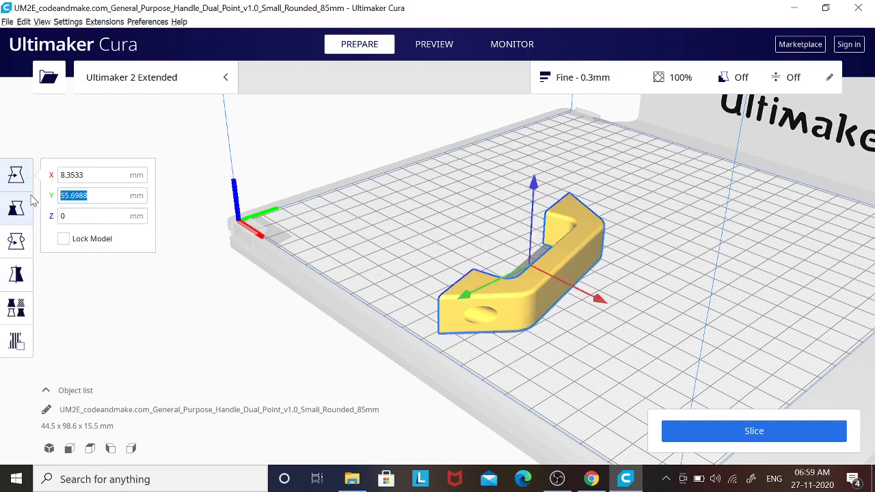
pyautogui.write('0')
pyautogui.press('Return')
pyautogui.click(55, 176)
pyautogui.write('0')
pyautogui.press('Return')
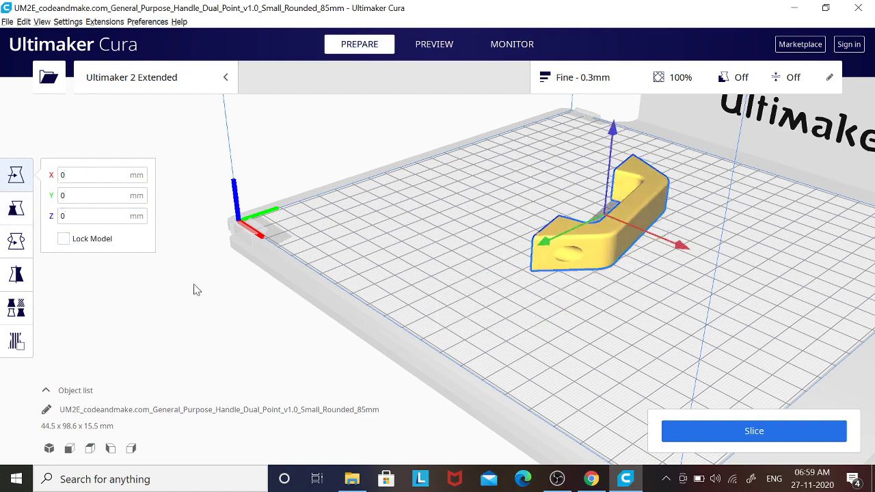
pyautogui.click(270, 305)
pyautogui.moveTo(623, 303); pyautogui.dragTo(549, 322, button='right')
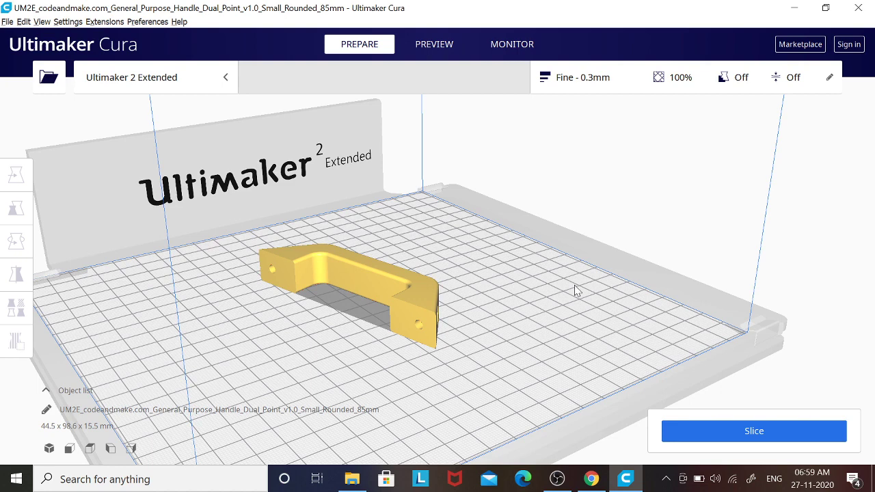
# Switch the print profile to Normal 0.15 mm, keeping the customised settings.
pyautogui.click(564, 81)
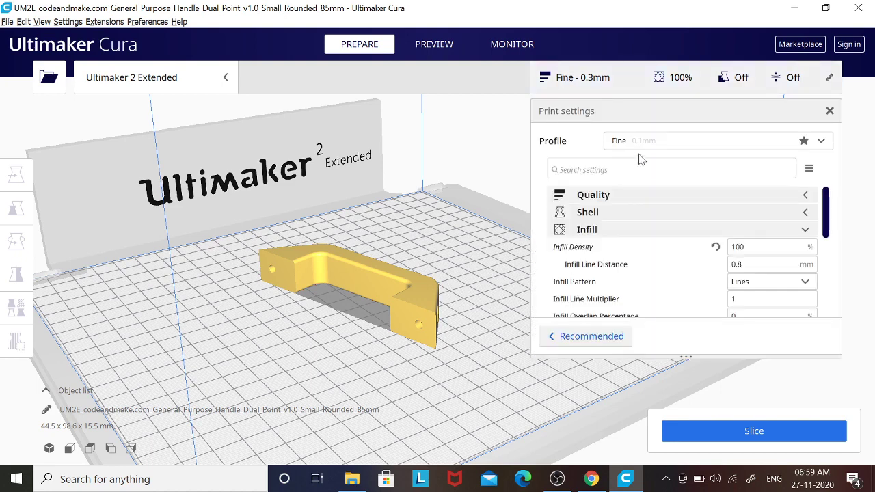
pyautogui.click(823, 141)
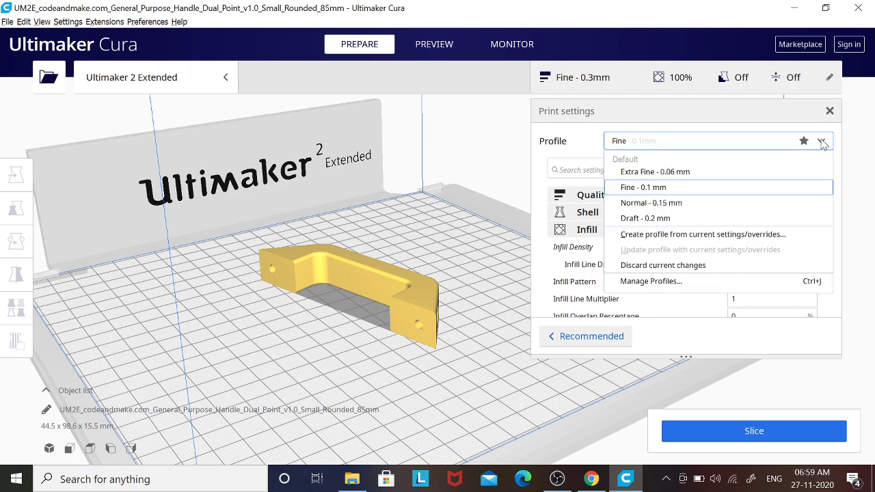
pyautogui.click(791, 203)
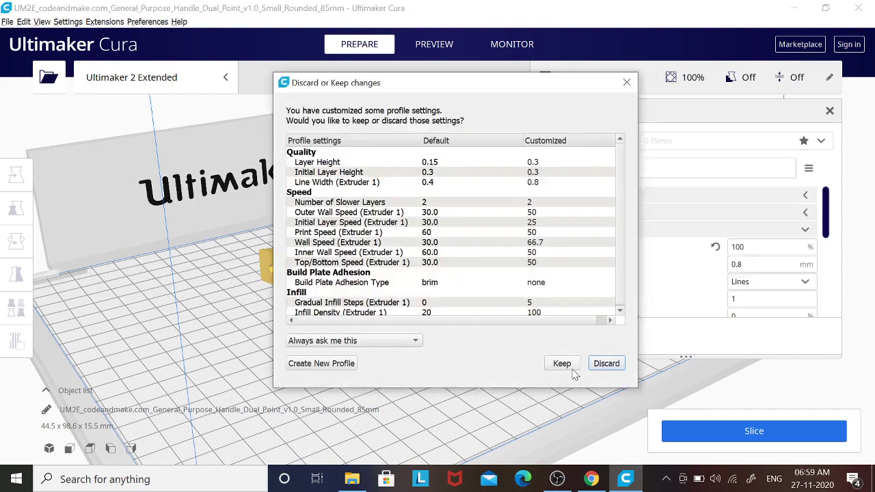
pyautogui.click(571, 368)
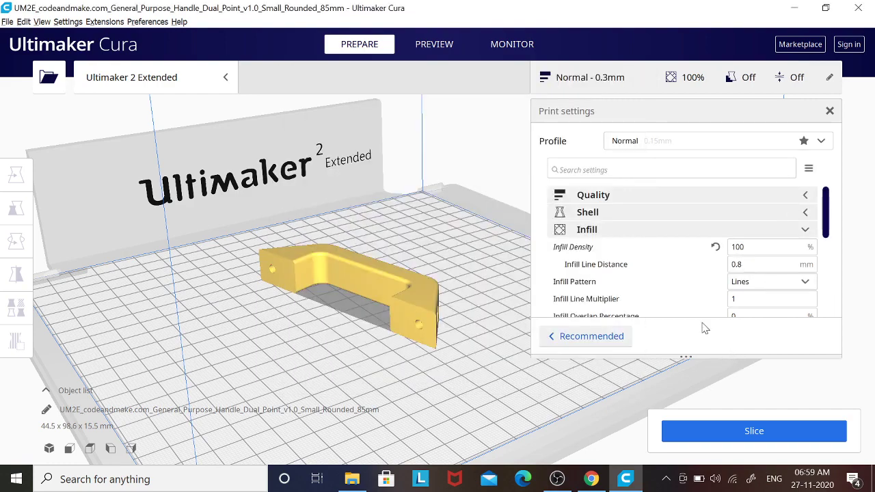
# In Recommended settings, turn off gradual infill, set infill to 20%, and slice.
pyautogui.click(736, 247)
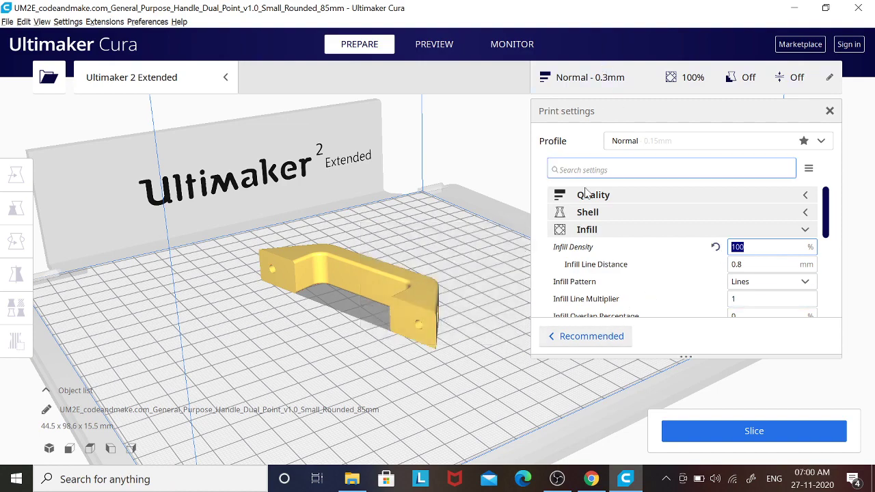
pyautogui.click(683, 78)
pyautogui.click(684, 78)
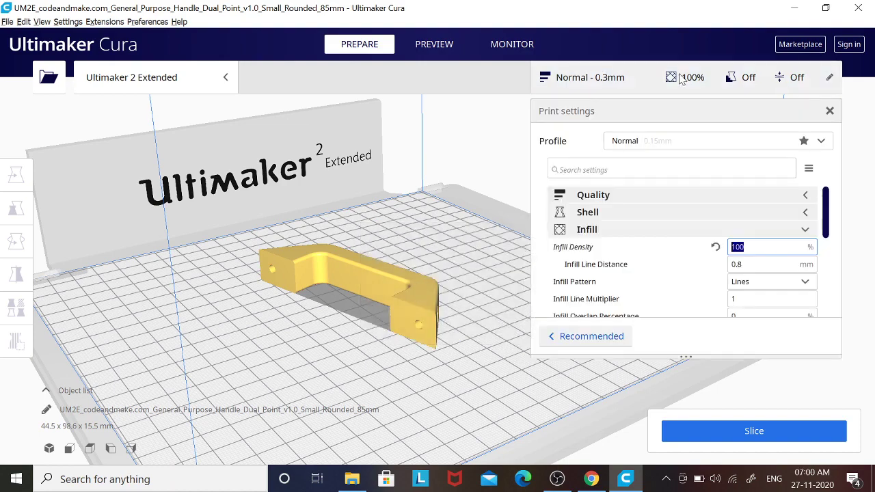
pyautogui.click(592, 335)
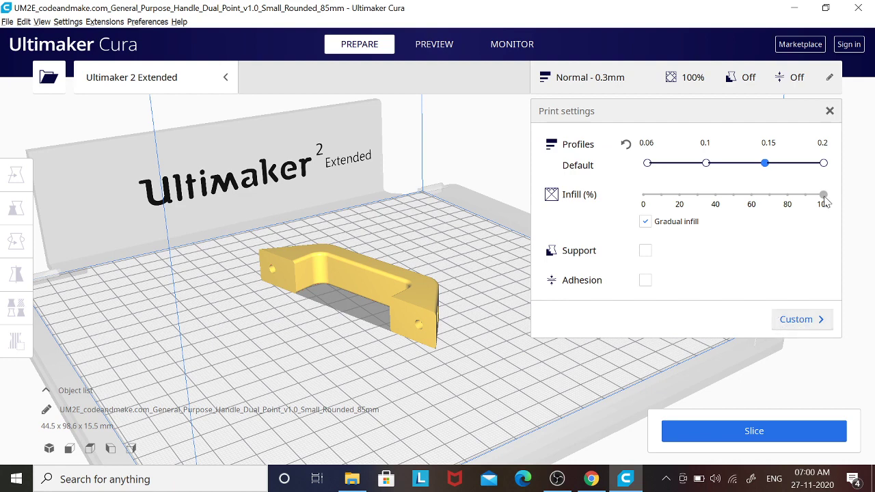
pyautogui.click(646, 222)
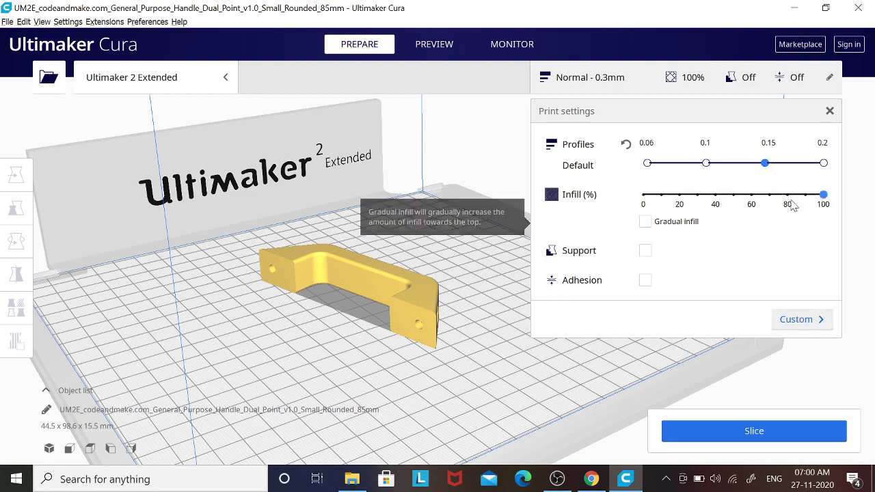
pyautogui.moveTo(823, 195); pyautogui.dragTo(672, 198)
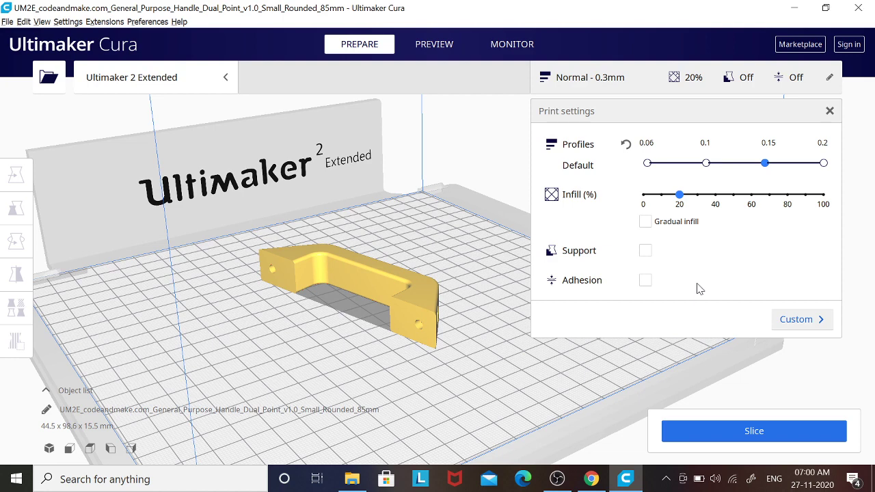
pyautogui.click(772, 433)
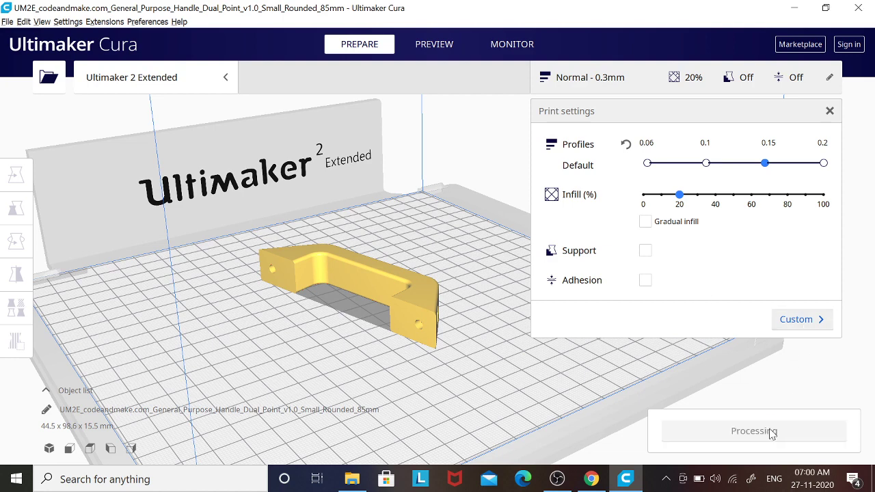
# Inspect the sliced handle in Preview at layer 47, then return to Prepare.
pyautogui.click(694, 82)
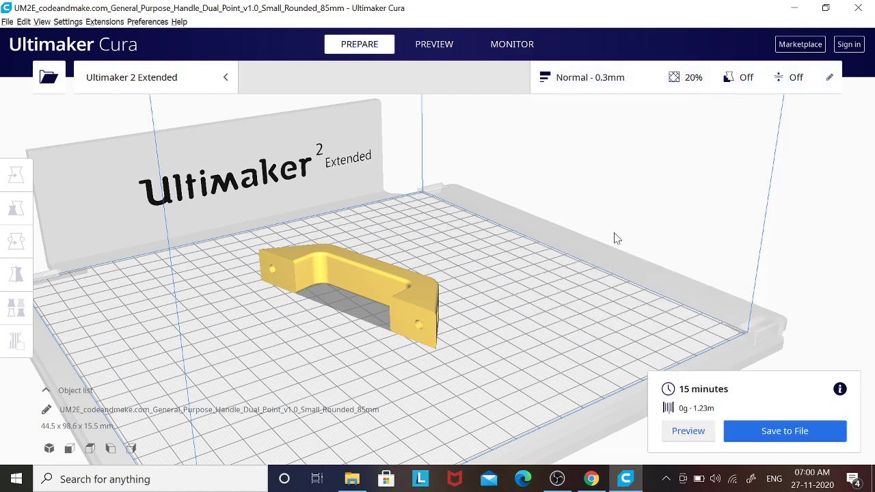
pyautogui.moveTo(342, 352); pyautogui.dragTo(488, 349, button='right')
pyautogui.scroll(2, 520, 335)
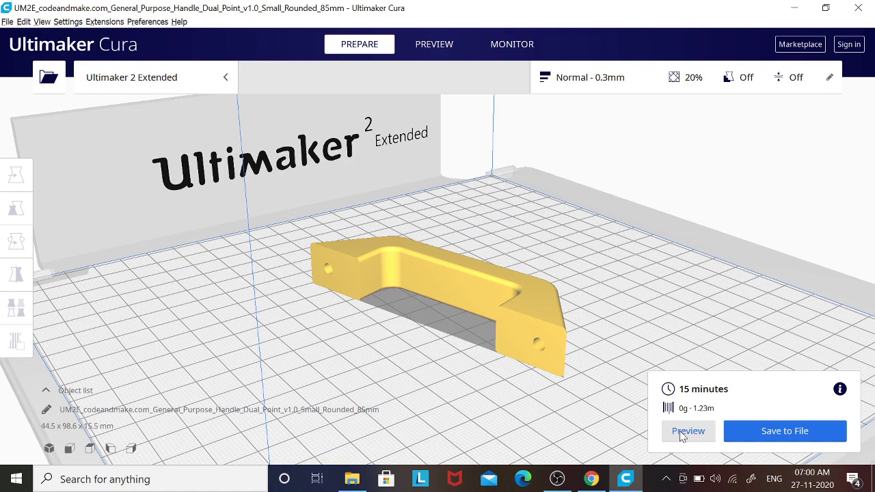
pyautogui.click(426, 45)
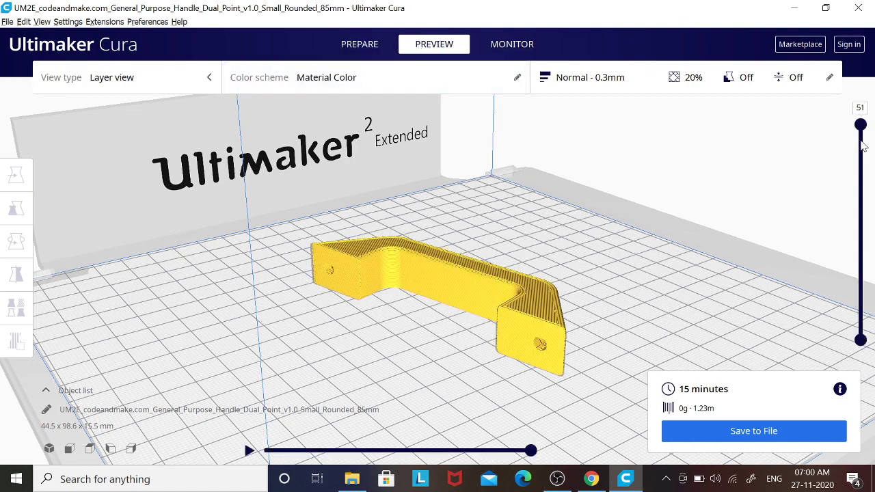
pyautogui.moveTo(860, 125); pyautogui.dragTo(855, 103)
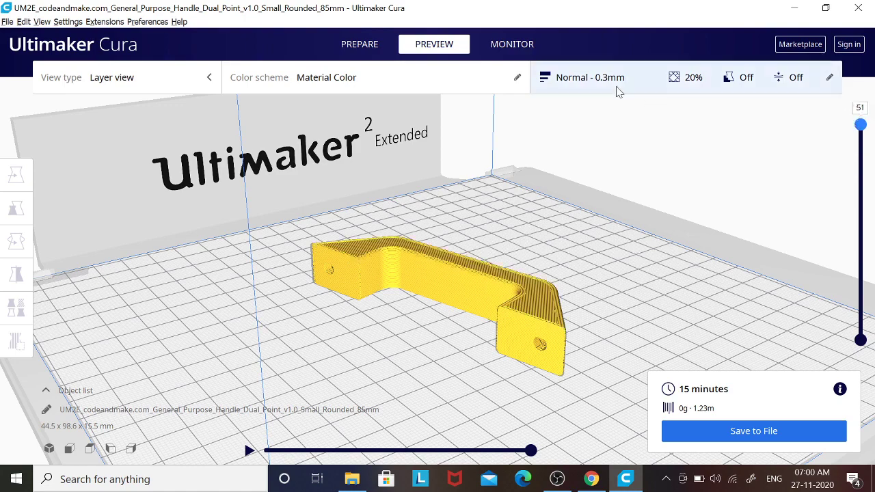
pyautogui.click(362, 45)
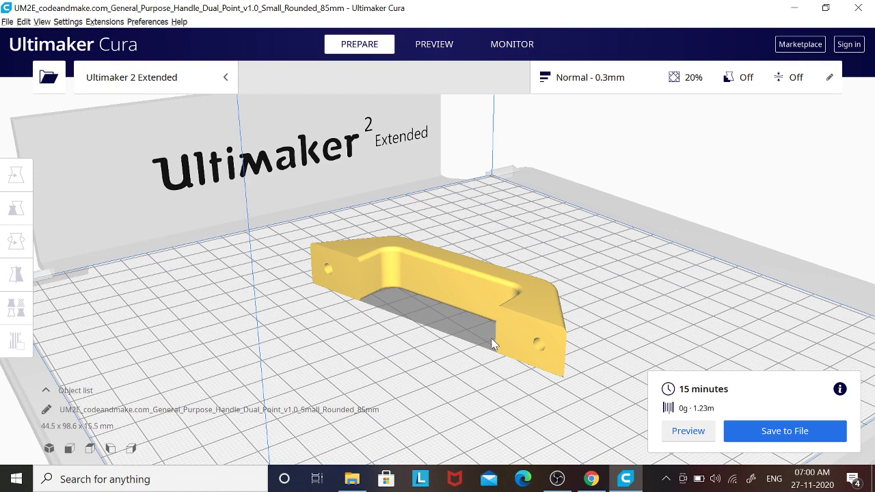
# Save the sliced handle as G-code file Gcode_1 in the Desktop project folder.
pyautogui.click(778, 435)
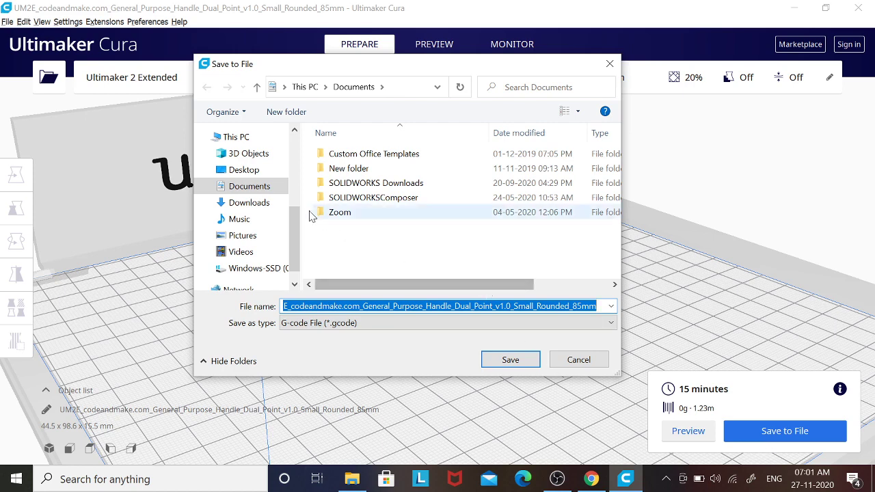
pyautogui.click(246, 171)
pyautogui.doubleClick(343, 154)
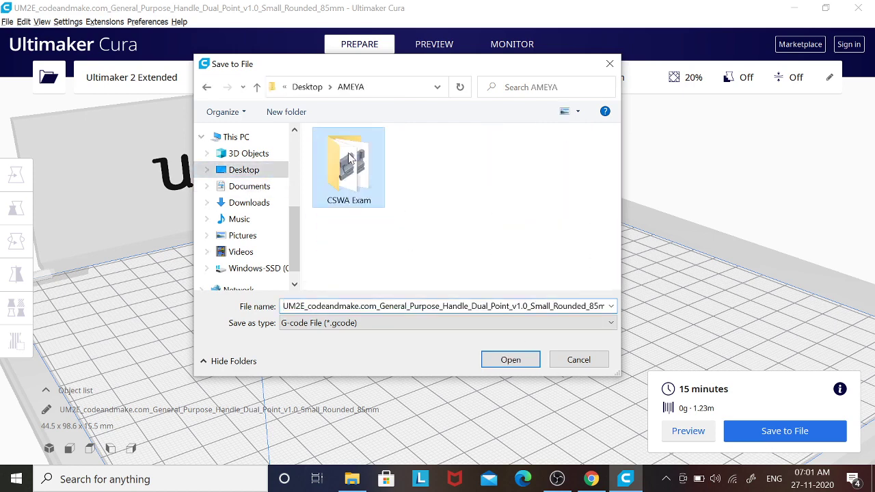
pyautogui.click(431, 306)
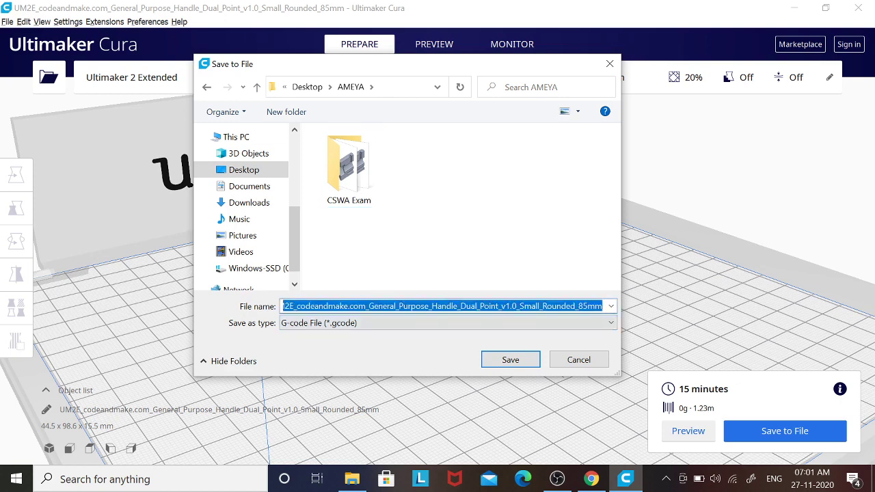
pyautogui.write('Gcode')
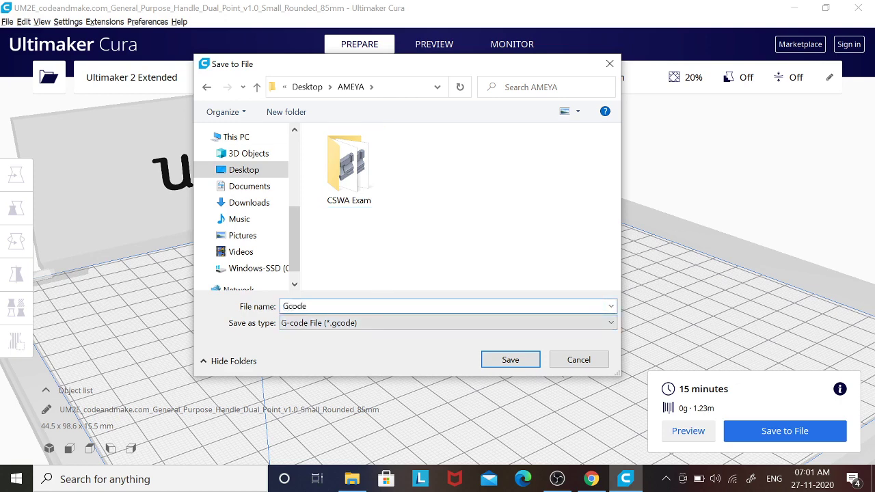
pyautogui.write('_1')
pyautogui.click(357, 328)
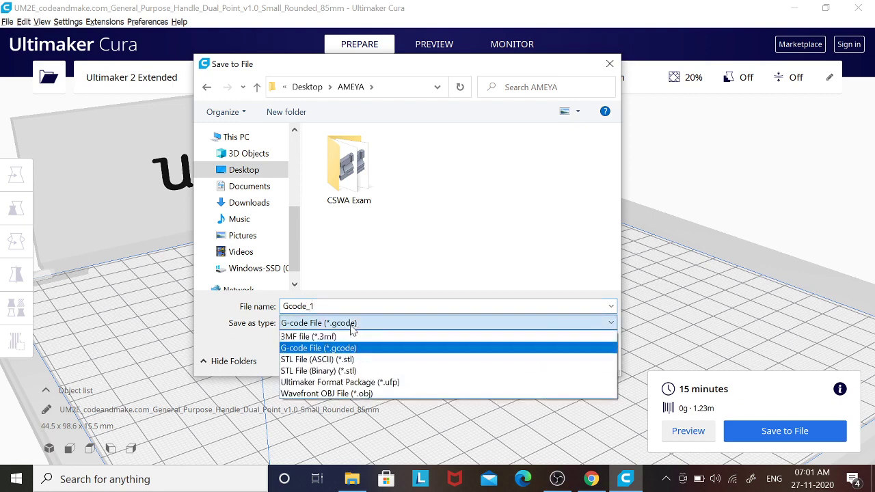
pyautogui.click(344, 348)
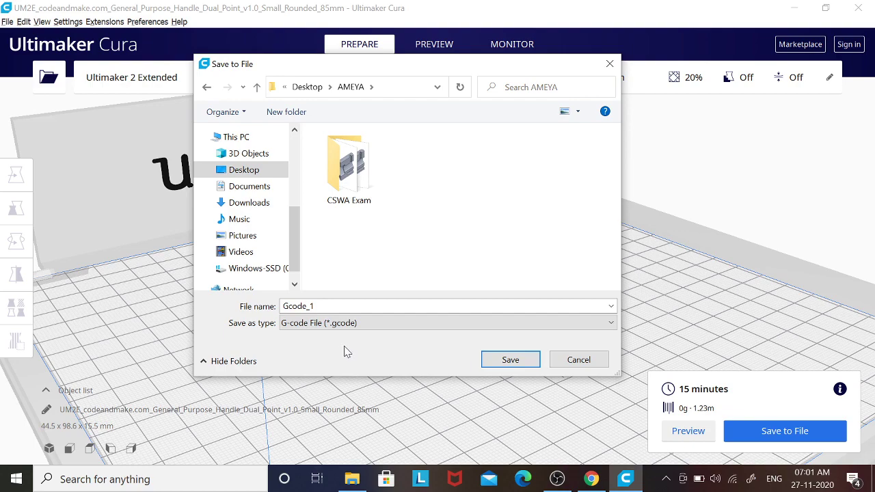
pyautogui.click(510, 360)
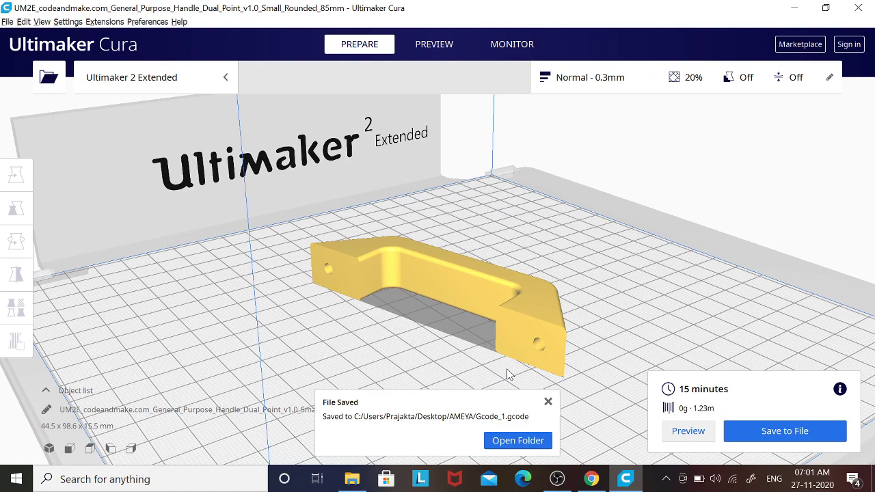
# Close the File Saved notification and zoom out on the build plate.
pyautogui.click(548, 401)
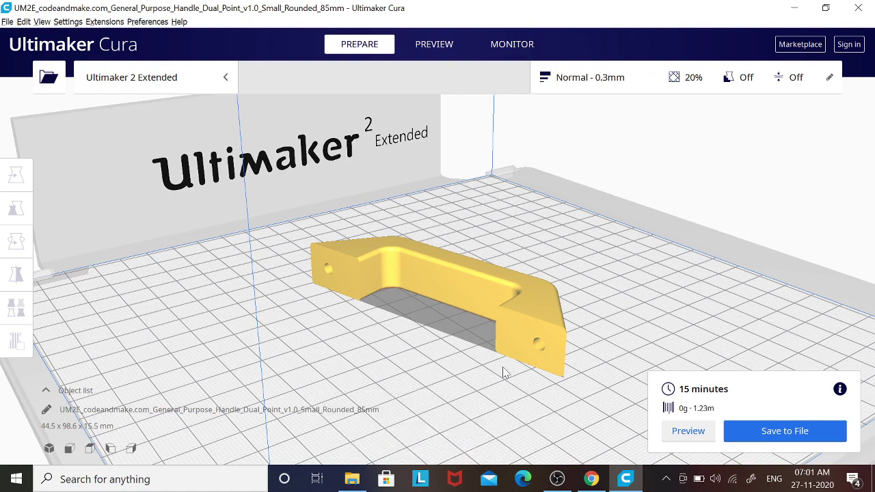
pyautogui.scroll(-5, 508, 307)
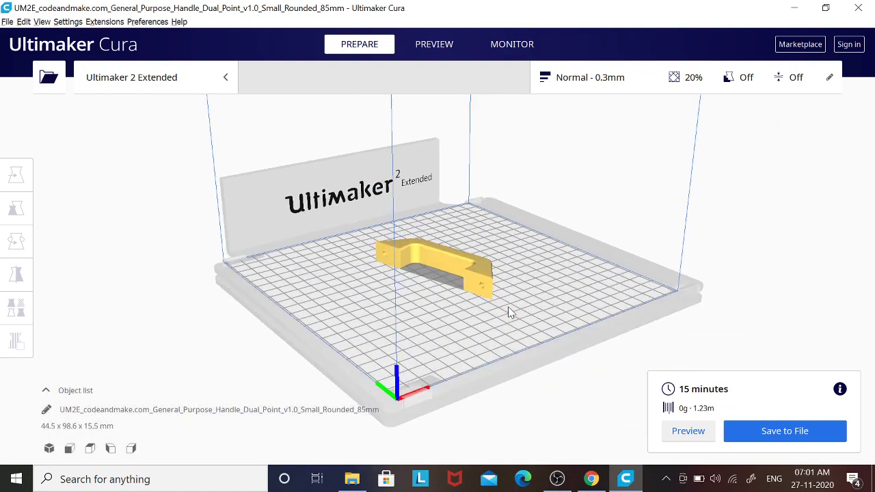